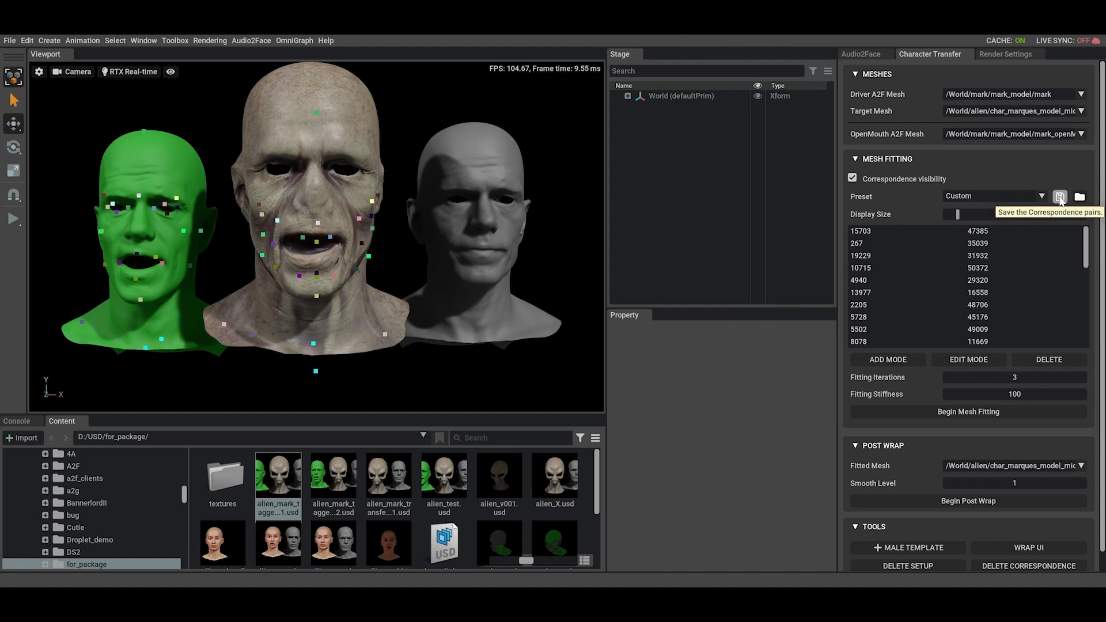
Step: Save the correspondence pairs as a JSON preset named alien, including the fitted mesh points
click(1060, 197)
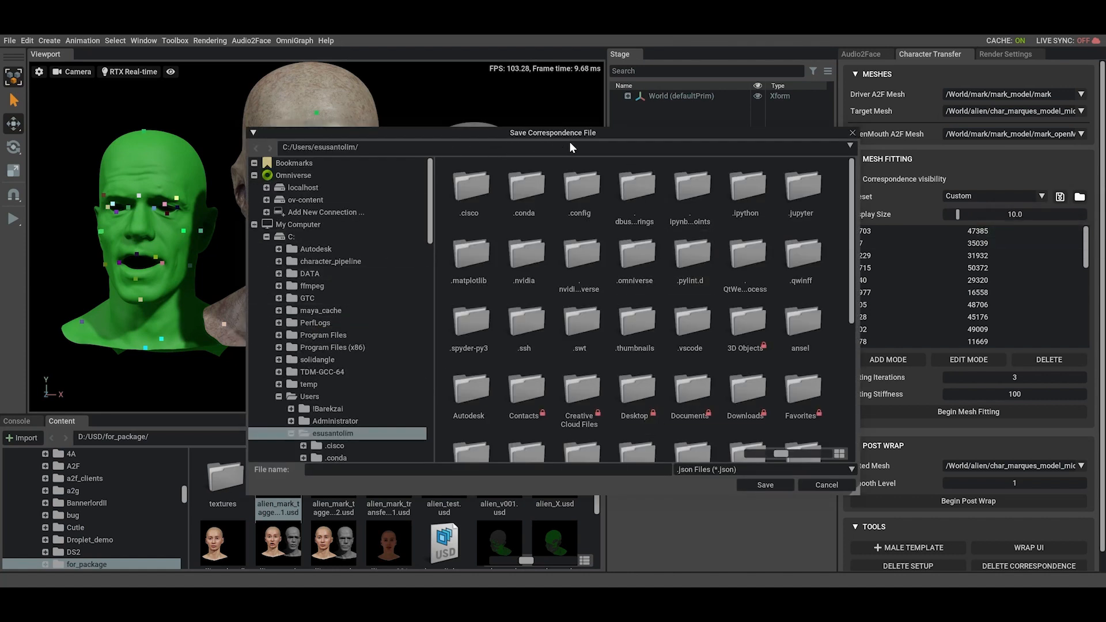
scroll(798, 334, down, 2)
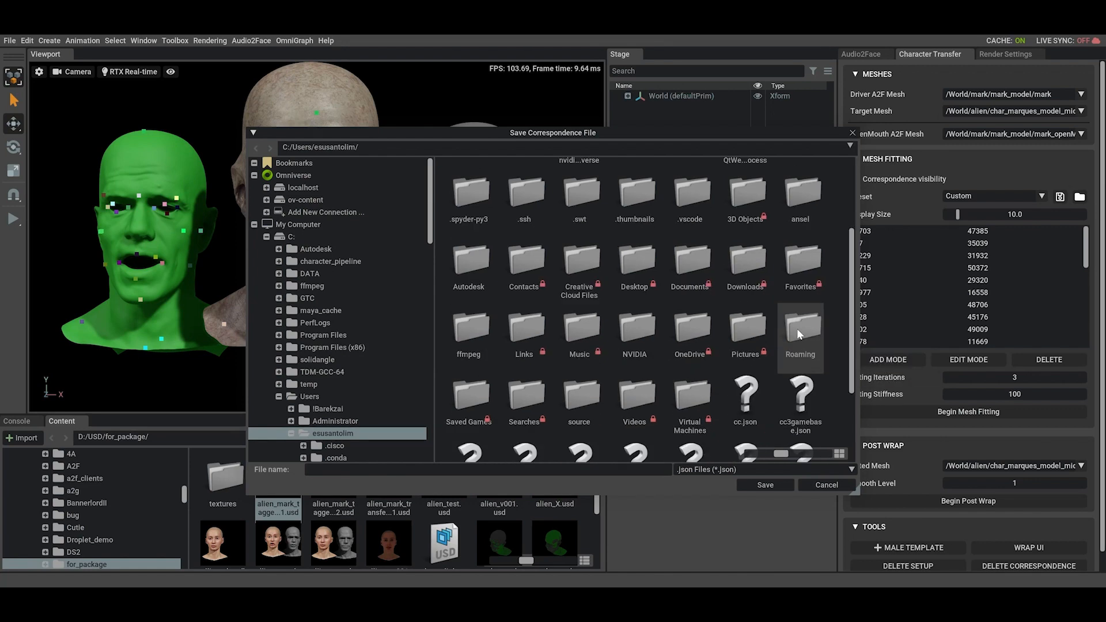
scroll(796, 342, down, 1)
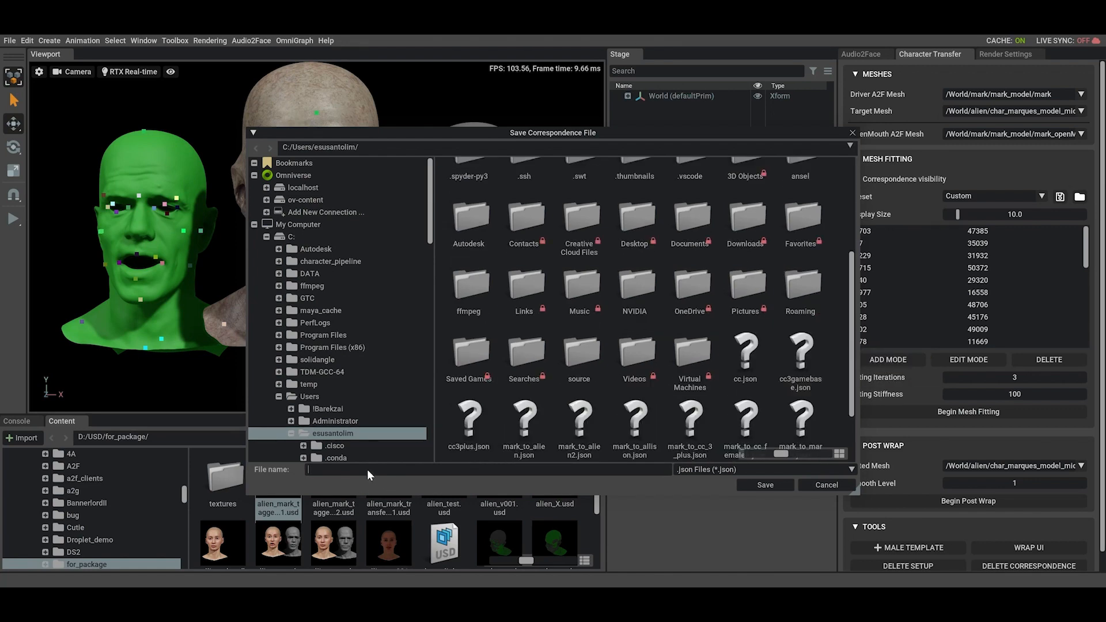
text(alien)
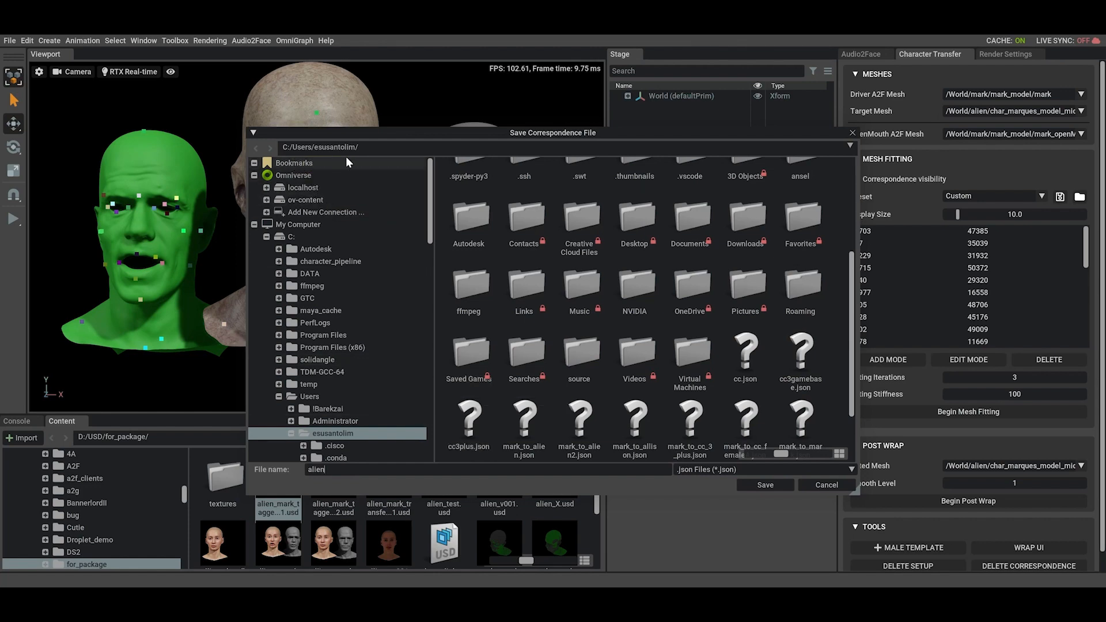
click(764, 487)
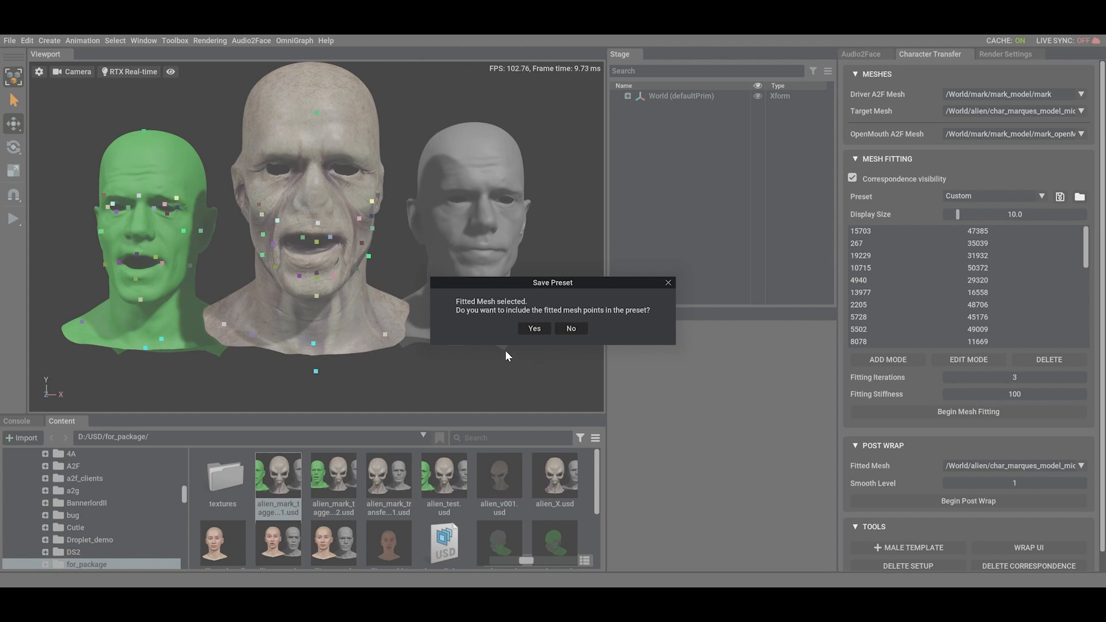
click(535, 329)
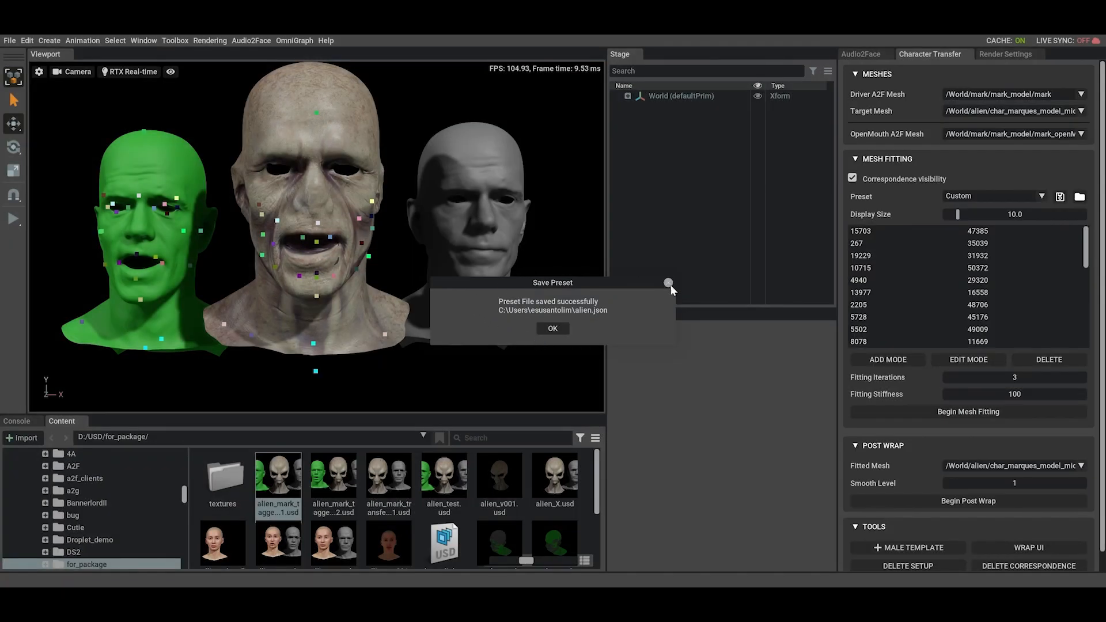
click(553, 328)
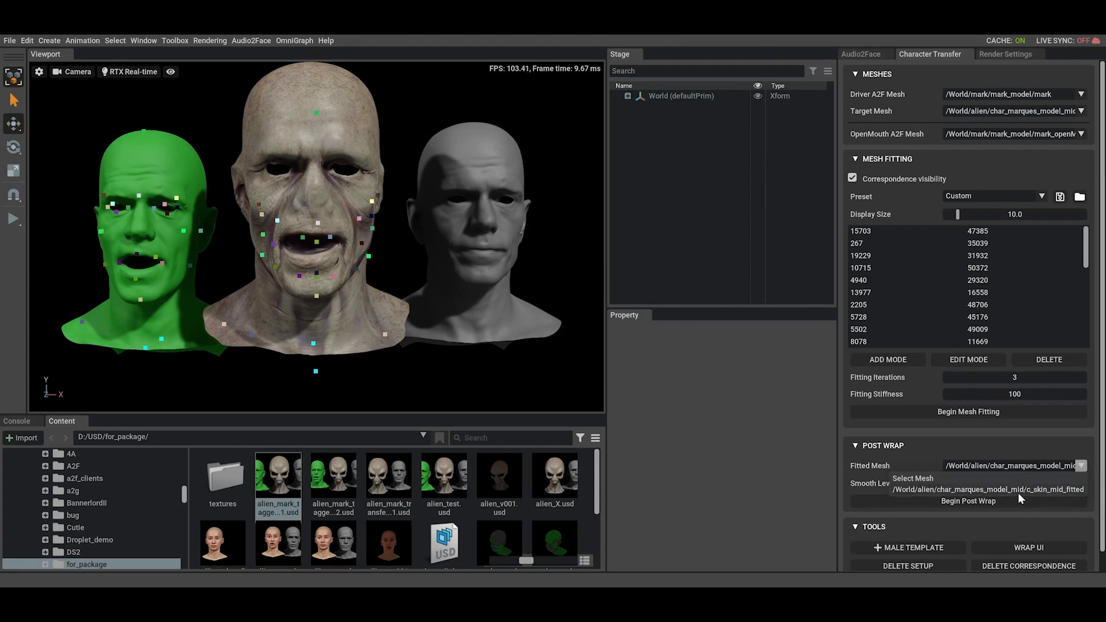
Step: Clear the Fitted Mesh selection in Post Wrap and save the correspondence pairs as a preset named alien2
click(960, 479)
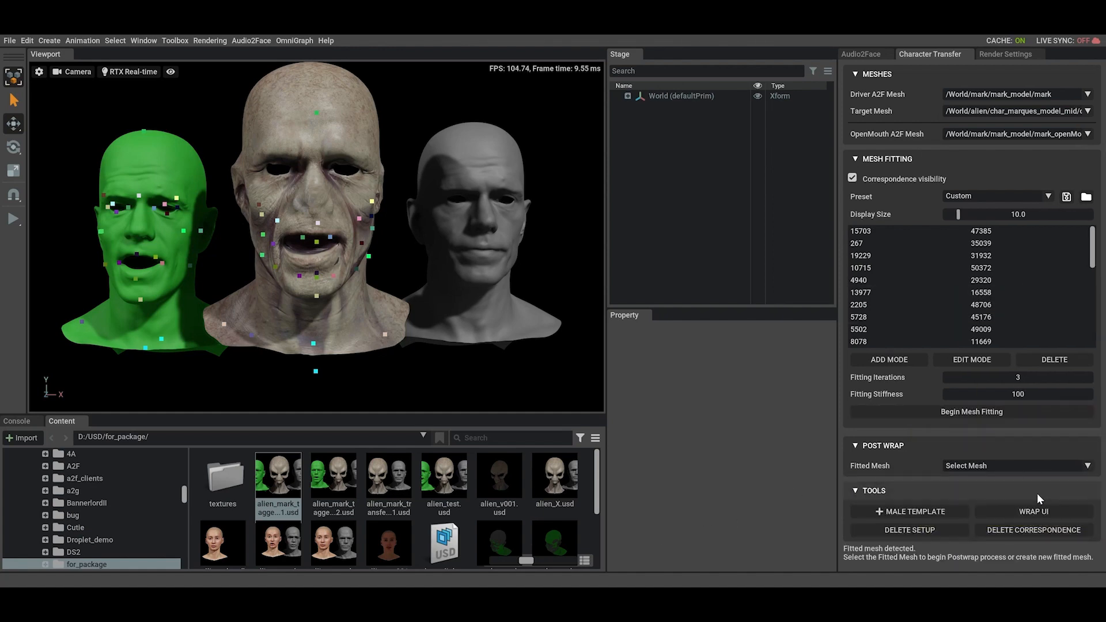
click(1067, 199)
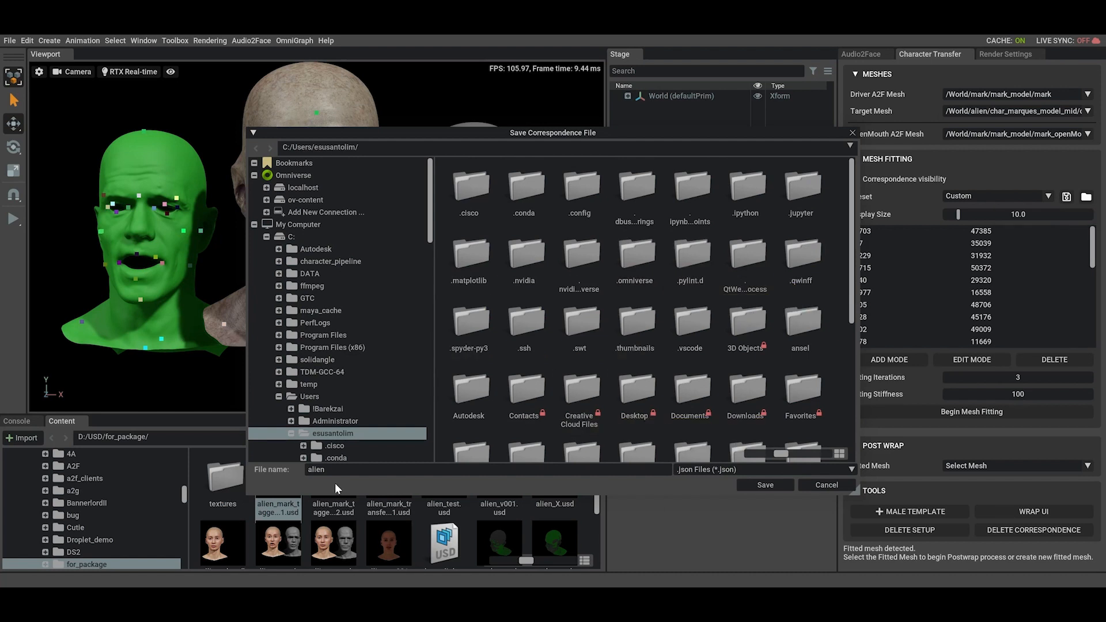
click(349, 469)
click(766, 487)
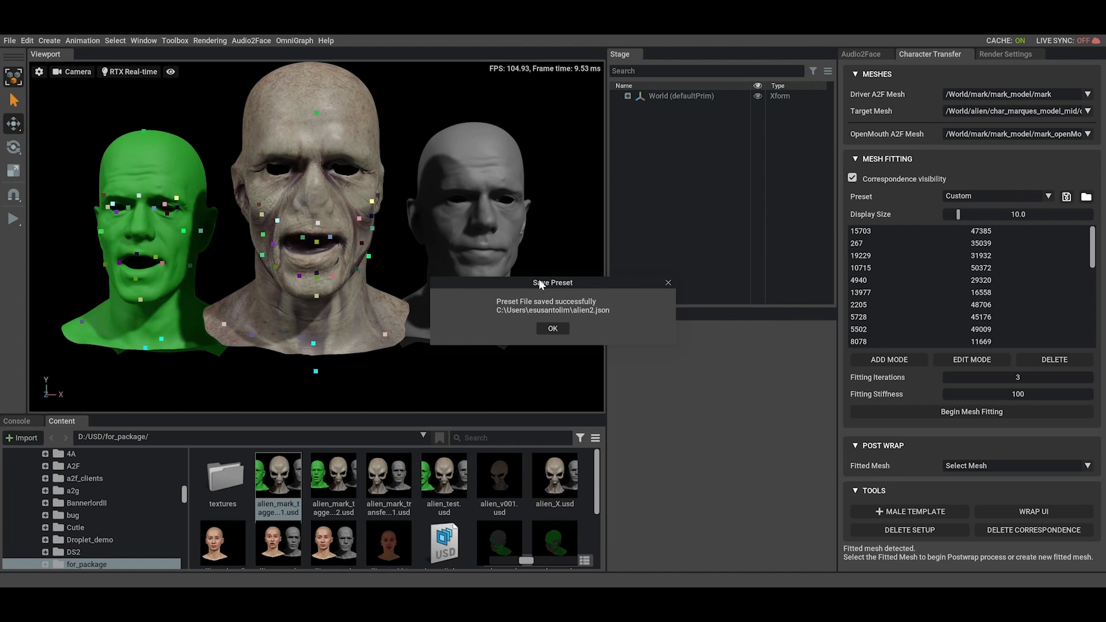
click(557, 331)
click(557, 328)
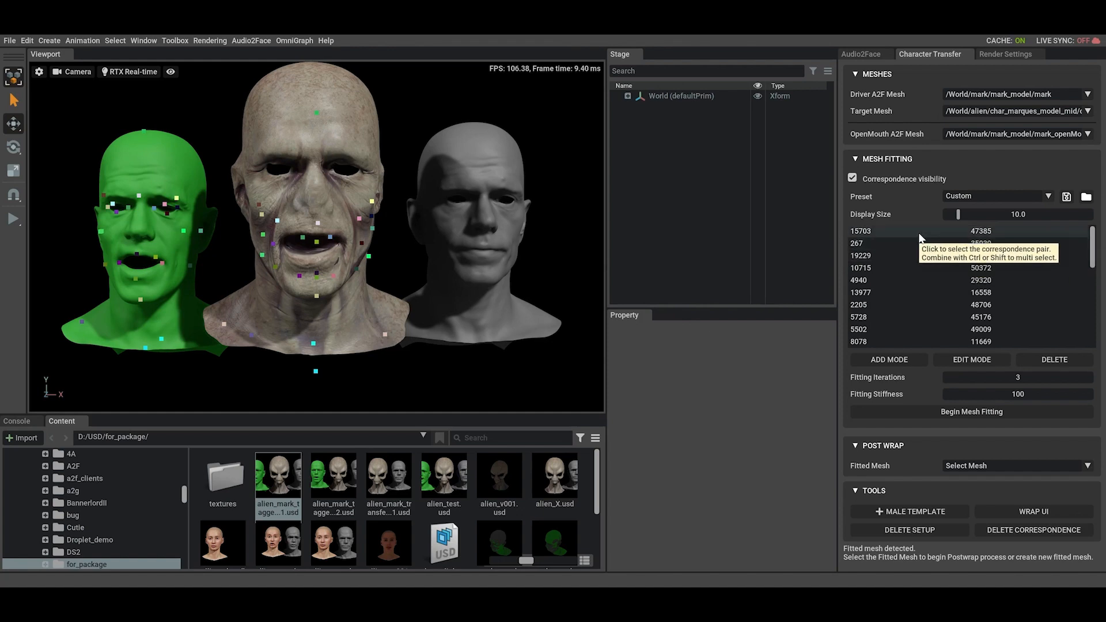
Step: Reopen alien_mark_tagged_v001.usd from the for_package folder without saving changes, and check which fitted meshes are available for Post Wrap
scroll(941, 273, down, 5)
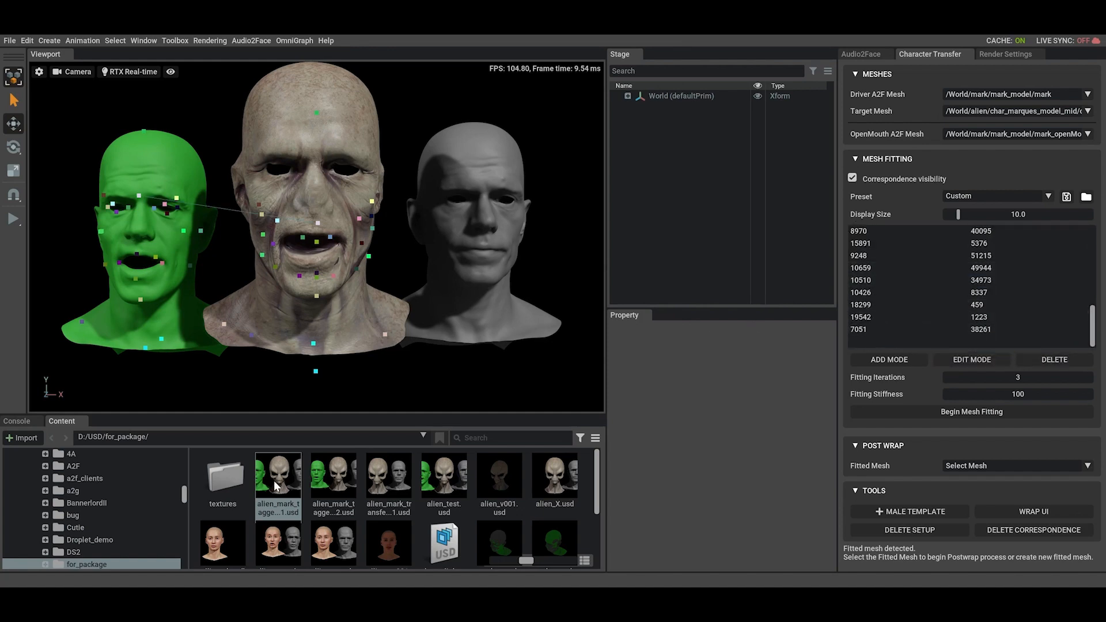
double_click(271, 493)
click(563, 395)
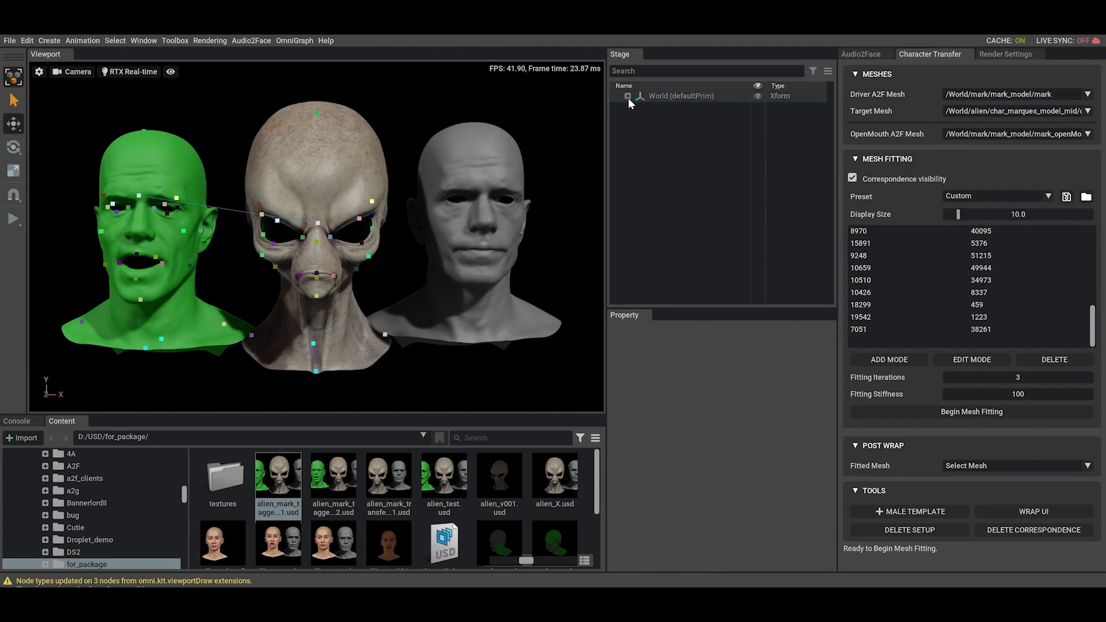
click(1087, 466)
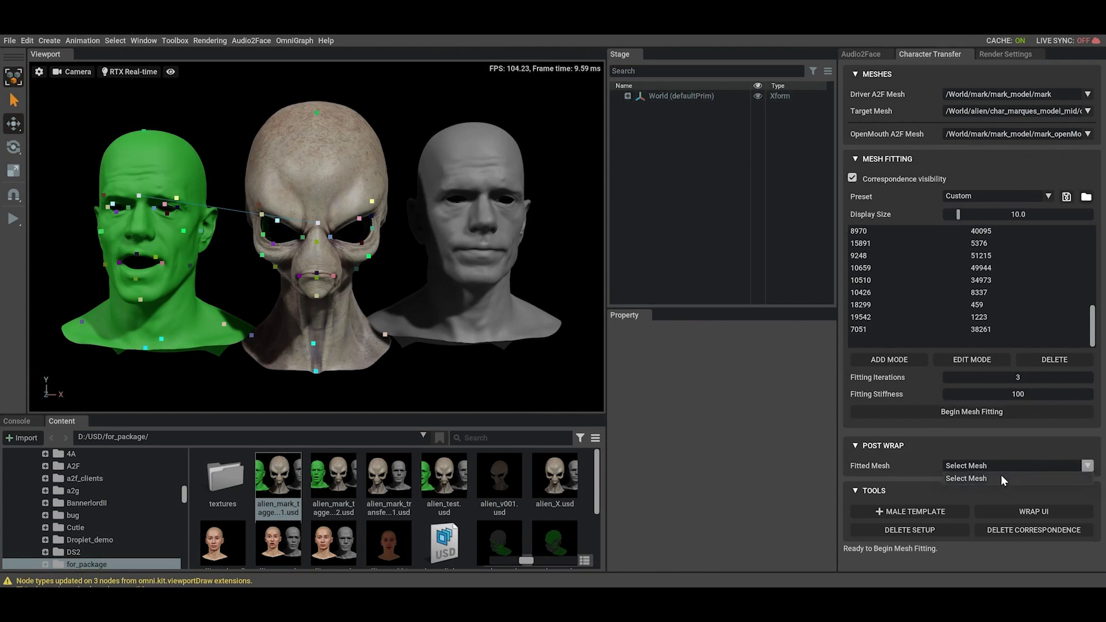
click(1082, 449)
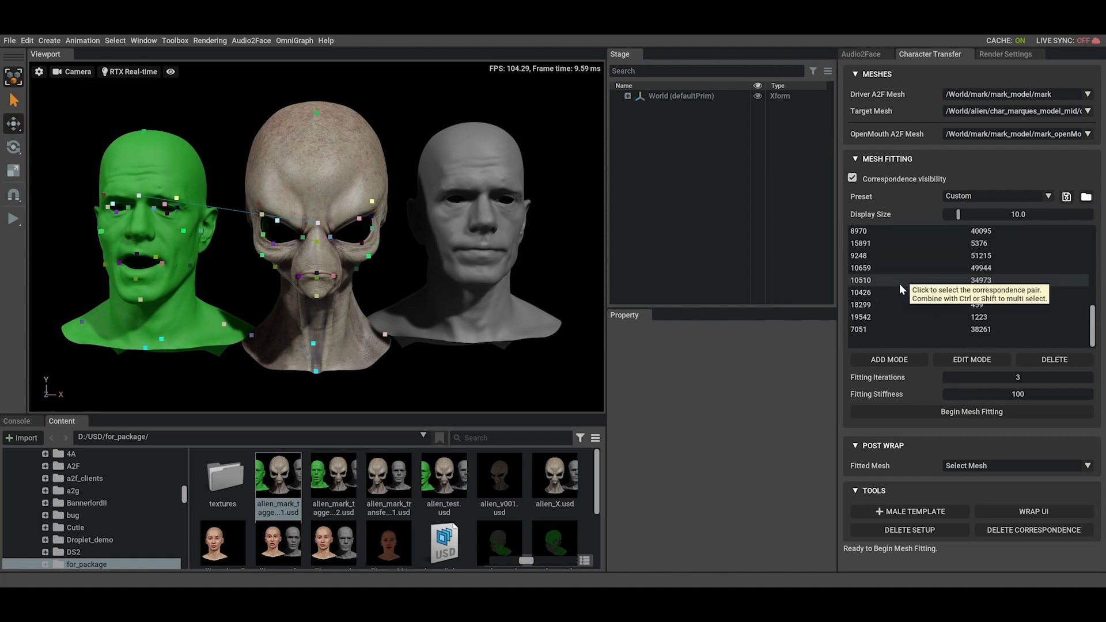
Step: Delete all correspondence pairs and load the alien.json preset together with its premade fitted mesh
shift+click(879, 327)
click(1067, 362)
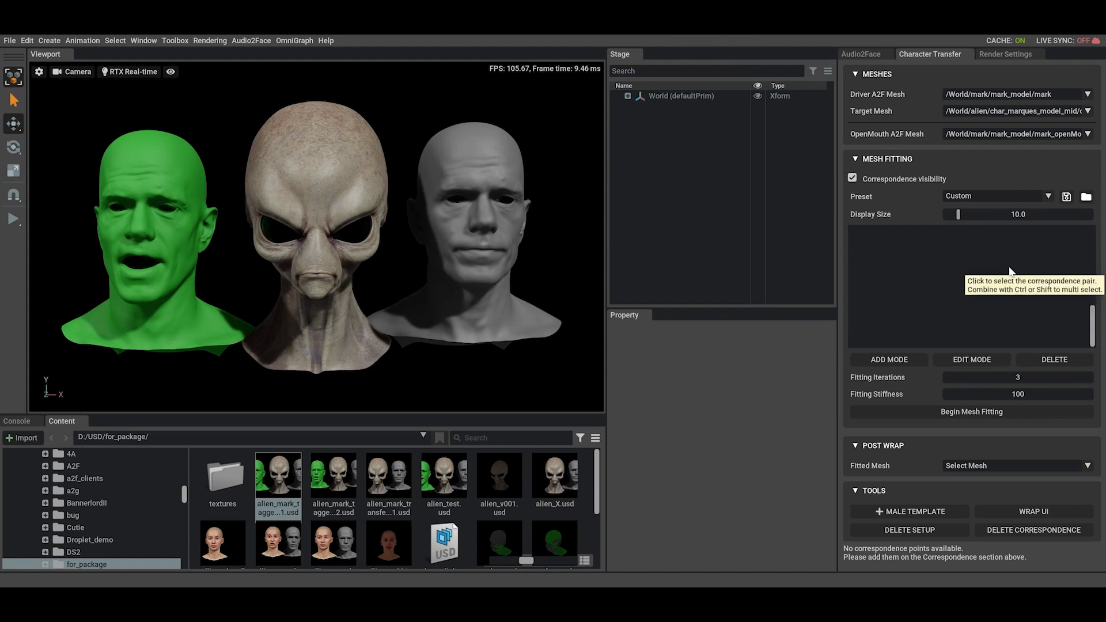
click(1087, 198)
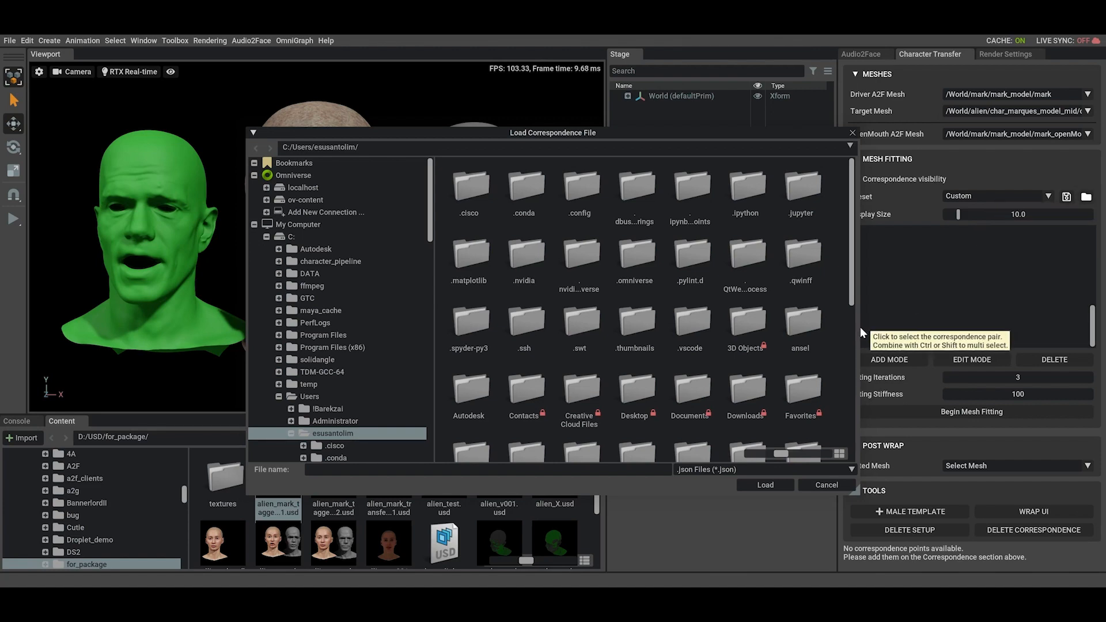
scroll(839, 329, down, 3)
scroll(835, 334, down, 5)
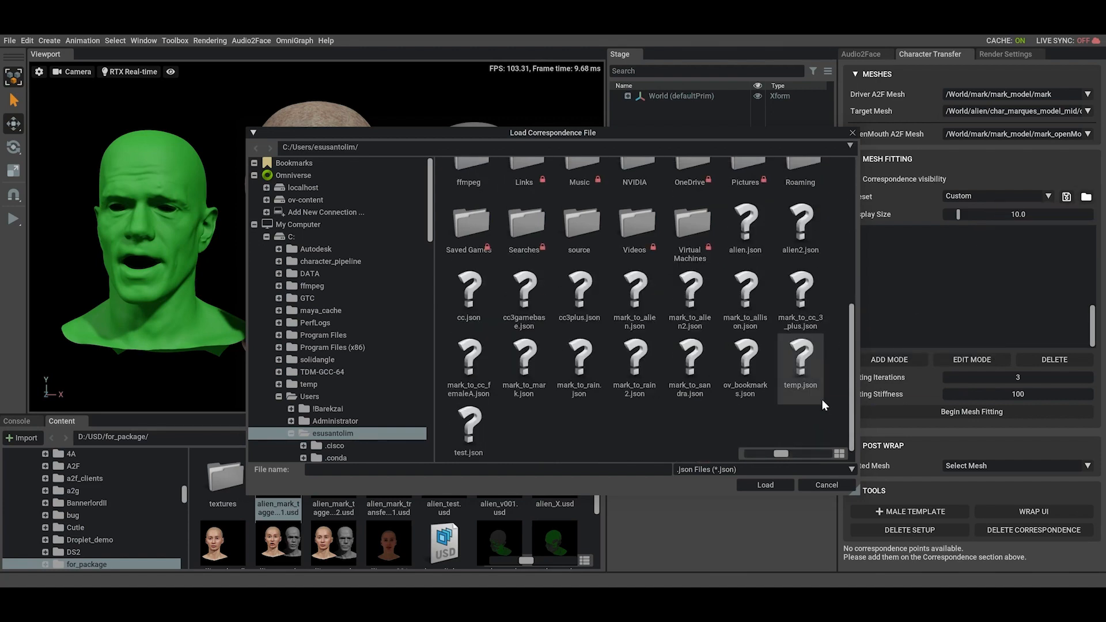
click(746, 230)
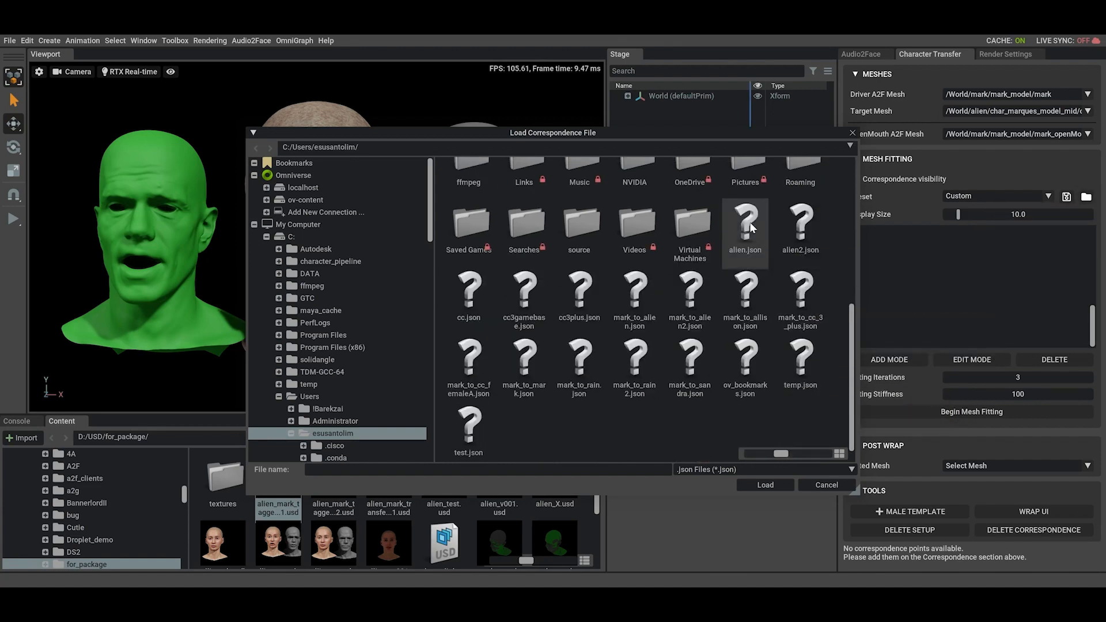
click(778, 486)
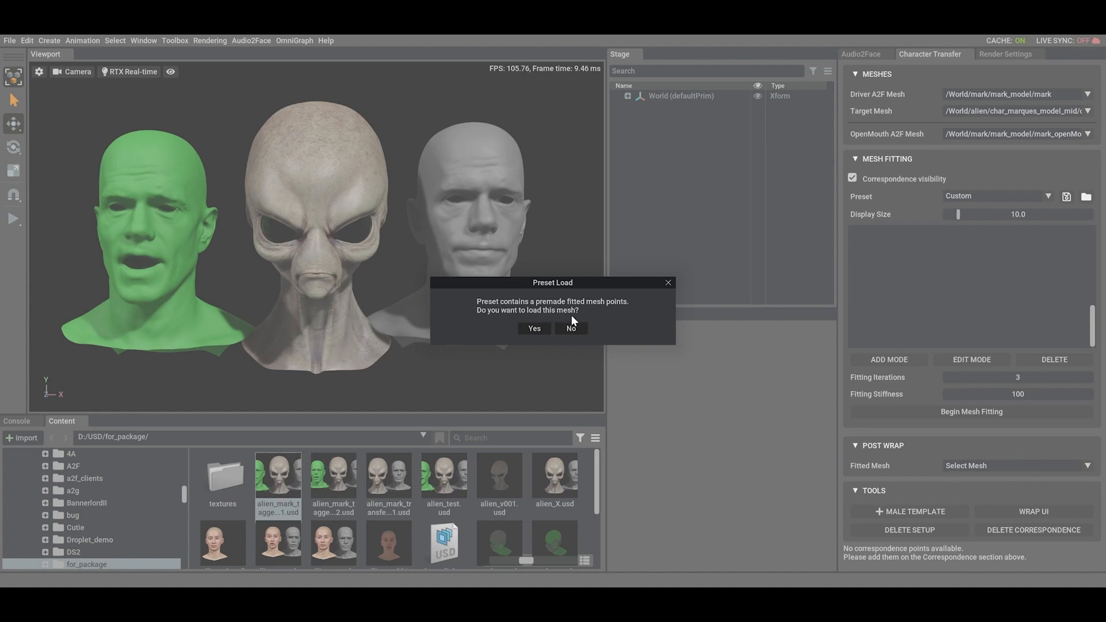
click(541, 329)
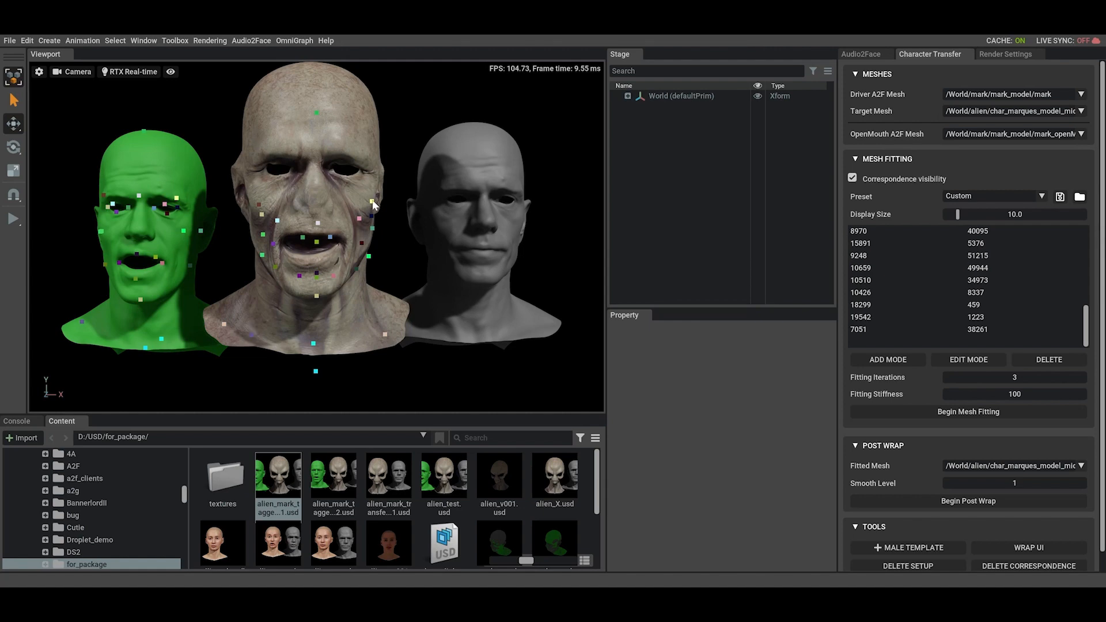
Step: Reopen alien_mark_tagged_v001.usd without saving and reselect char_marques_model_mid/c_skin_mid as the Target Mesh
double_click(284, 474)
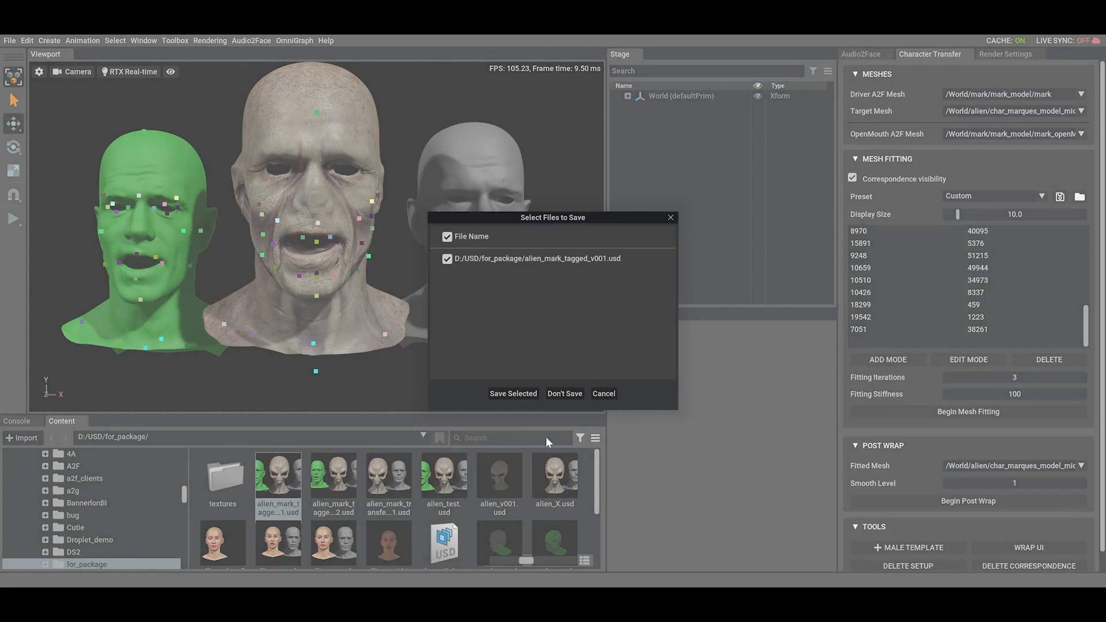
click(571, 393)
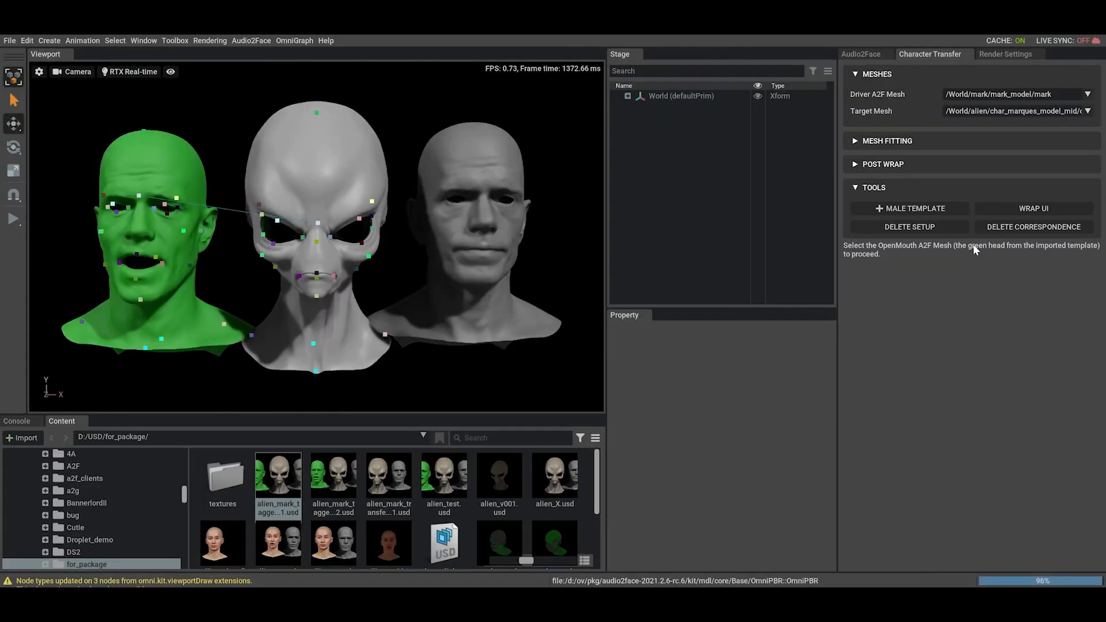
click(1054, 111)
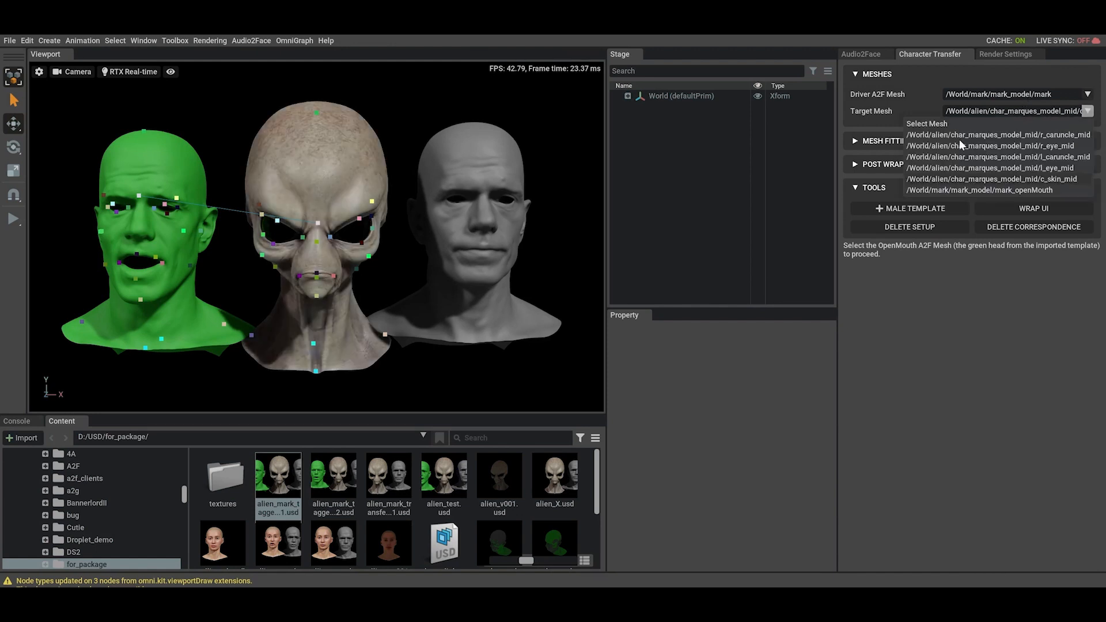
click(956, 120)
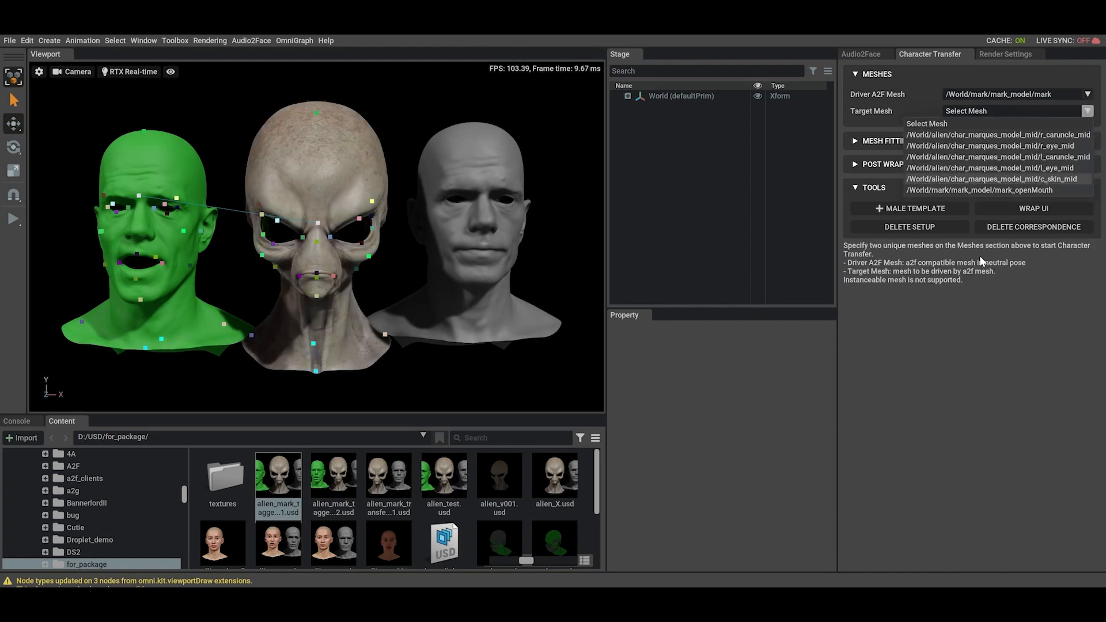
click(991, 178)
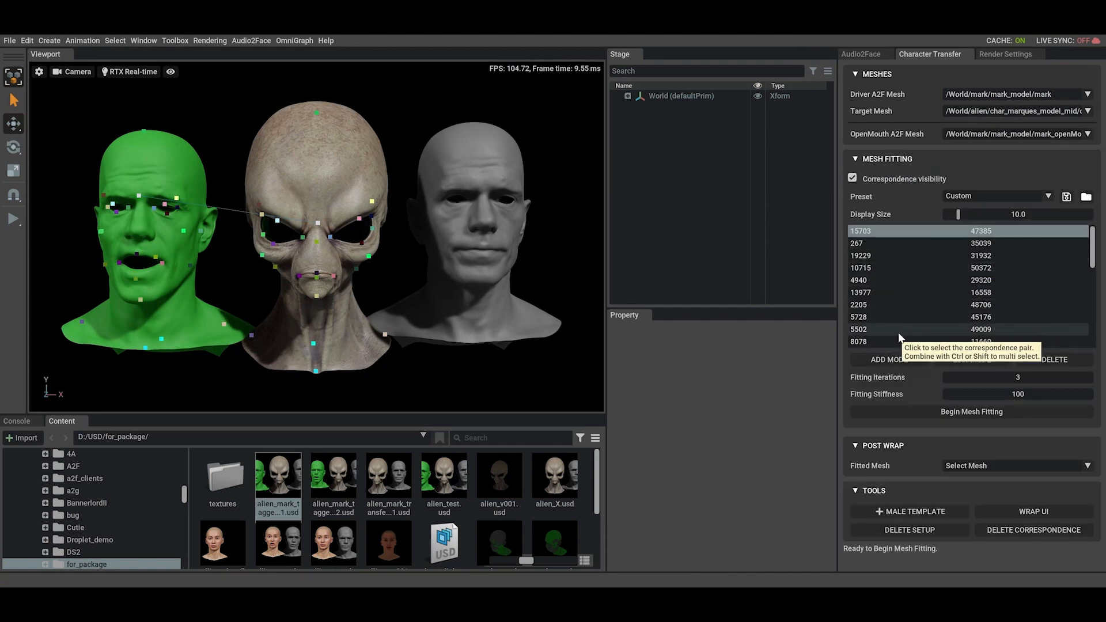
Step: Remove every correspondence pair from the Mesh Fitting list
shift+click(898, 333)
click(1084, 359)
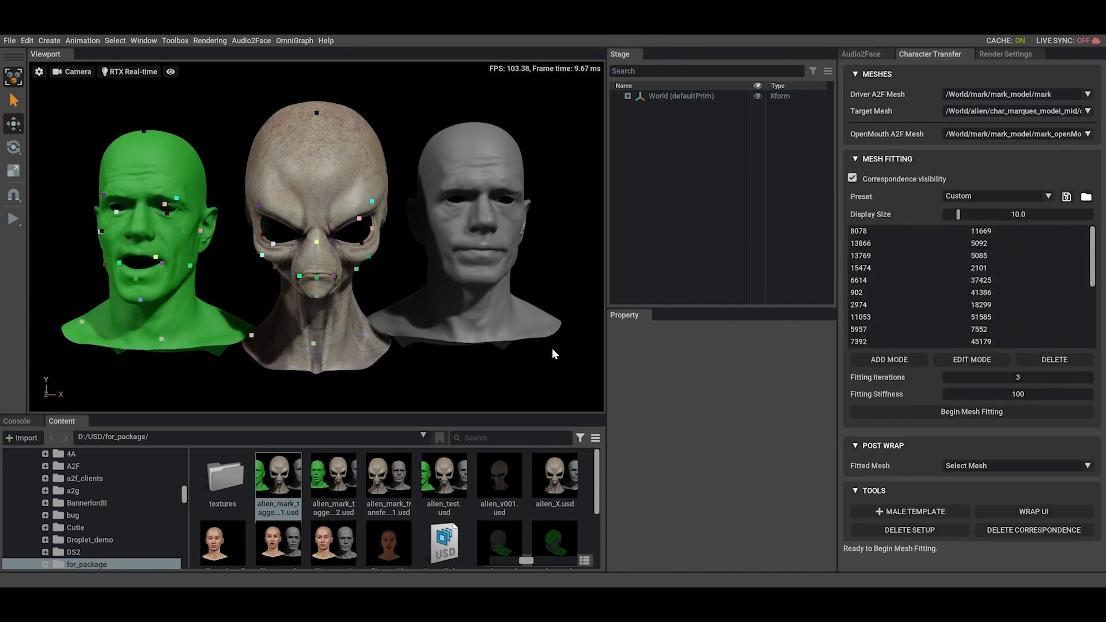
click(917, 240)
scroll(917, 276, down, 5)
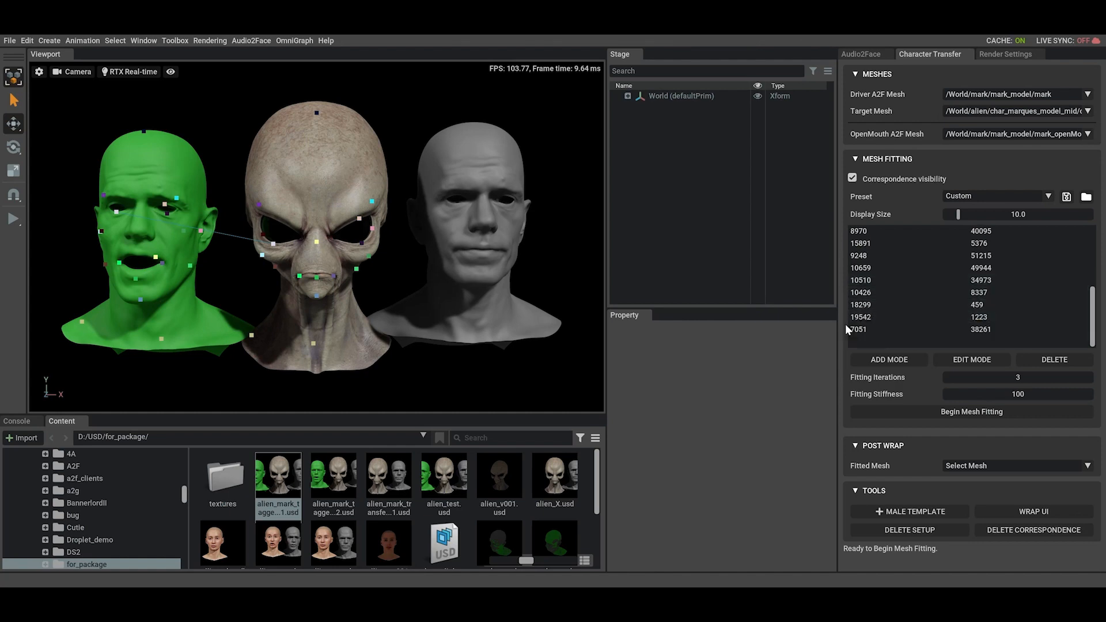
shift+click(864, 329)
click(1055, 360)
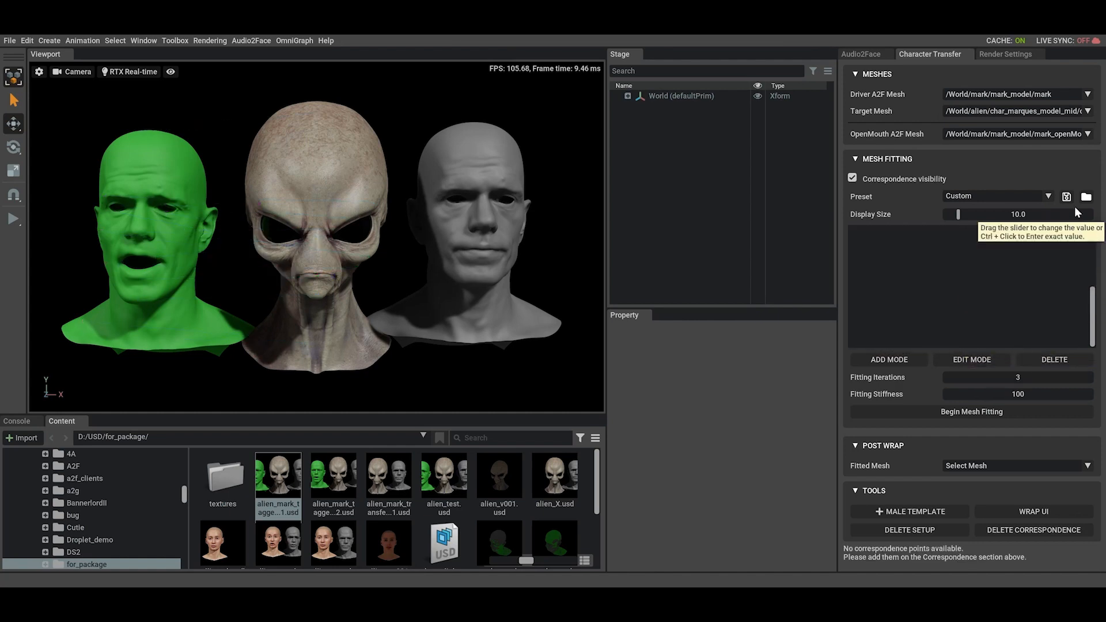
Step: Load the alien.json correspondence preset without its premade fitted mesh
click(1086, 197)
scroll(751, 378, down, 5)
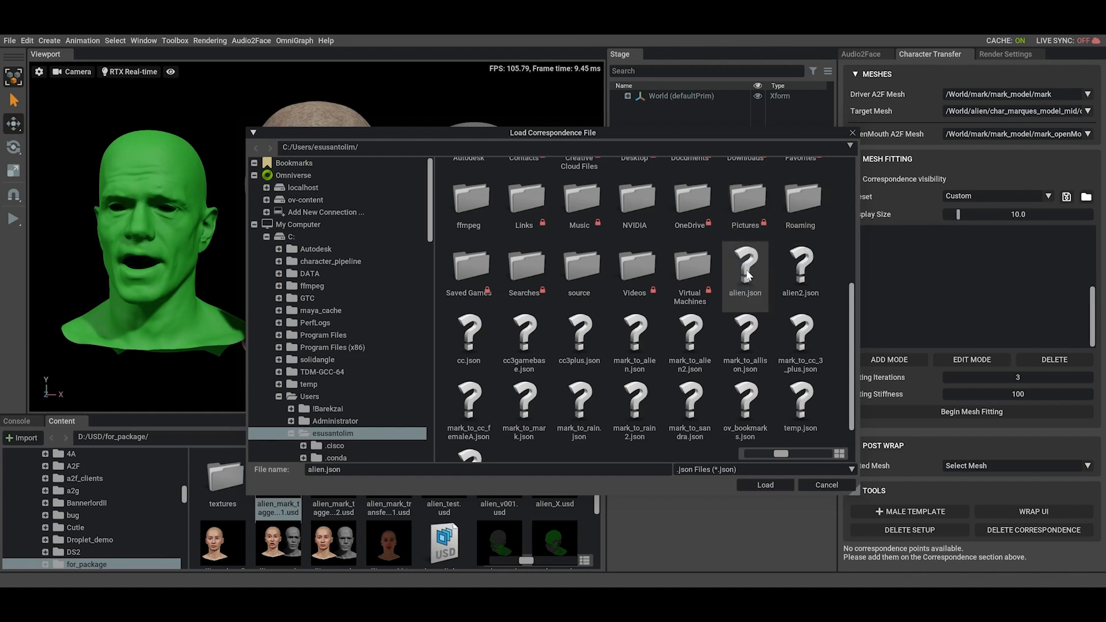
click(757, 291)
click(789, 487)
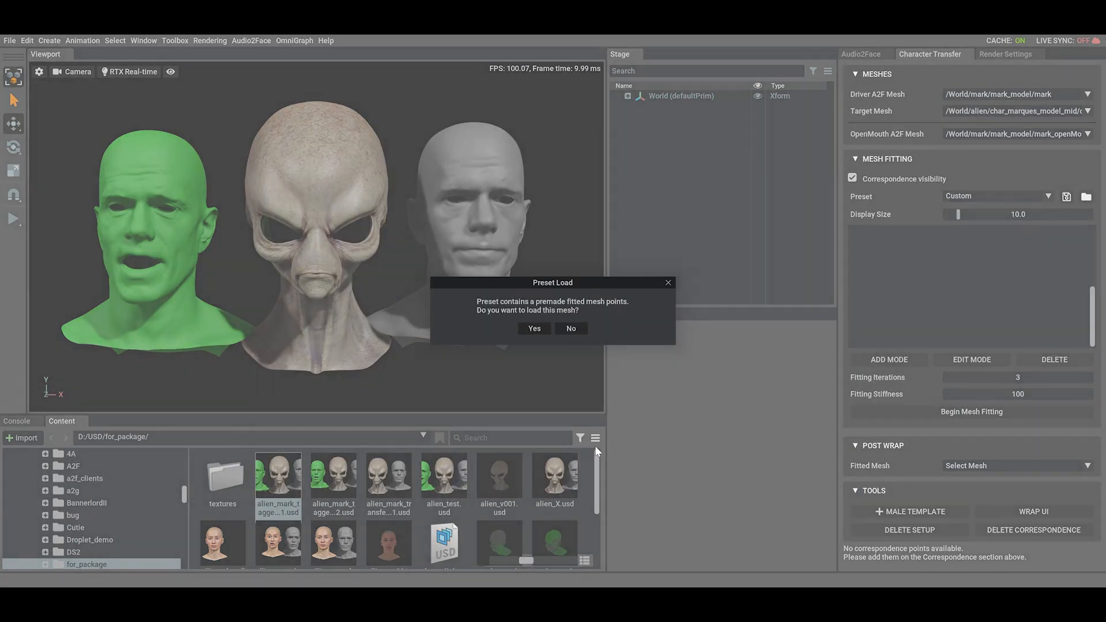
click(576, 332)
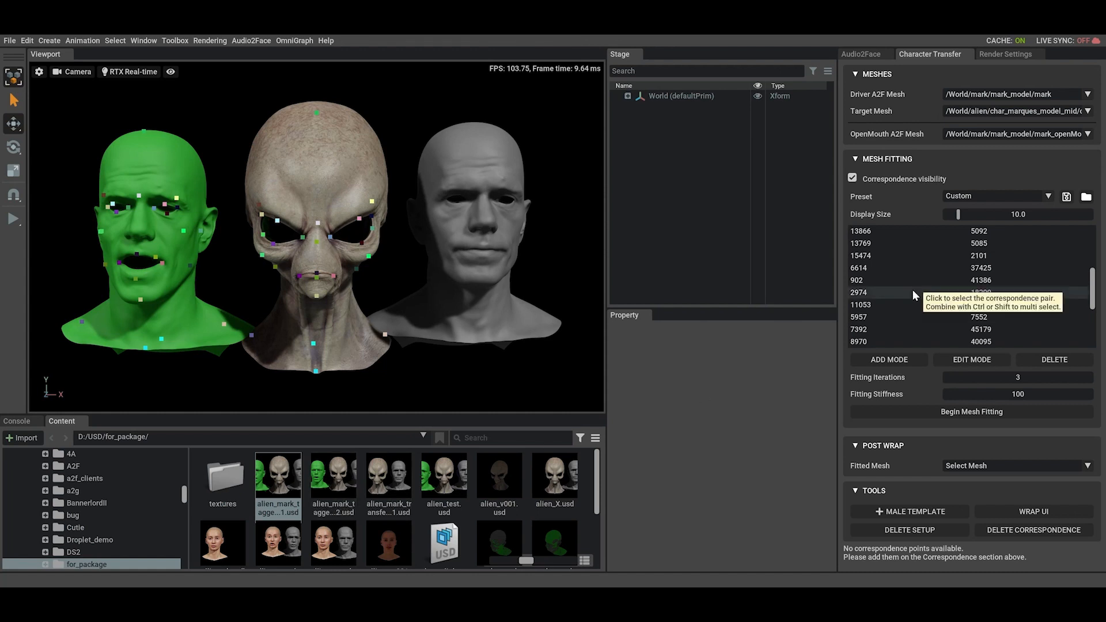
Step: Review the built-in Mesh Fitting presets and select the fitted Viking_Mark sample in the Viking (CC3 PLUS) folder
click(1047, 197)
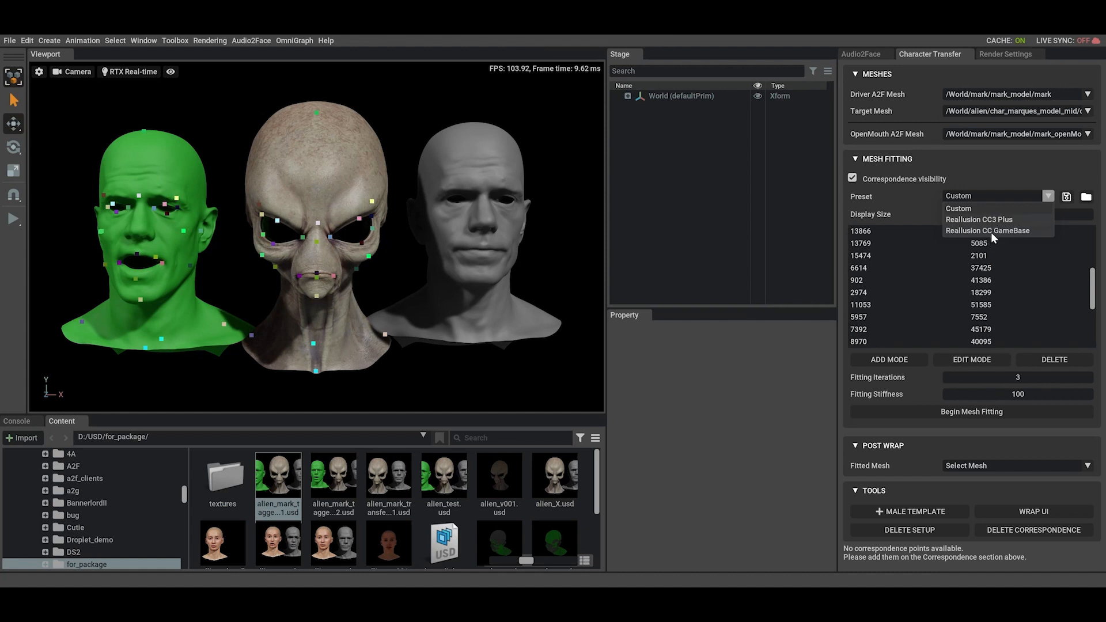
click(1041, 166)
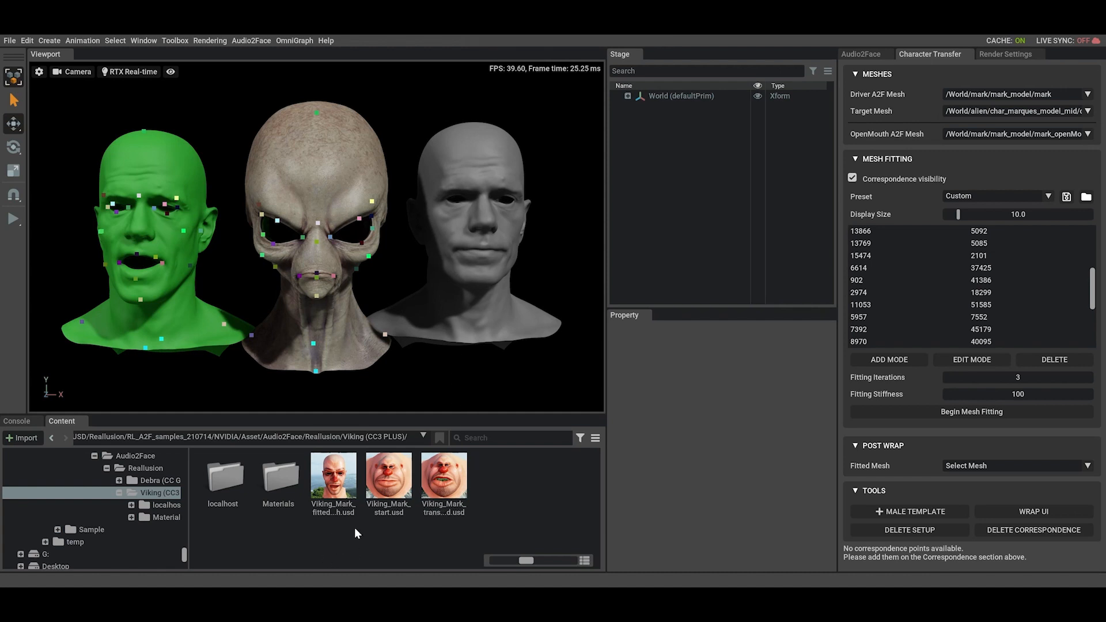
click(330, 494)
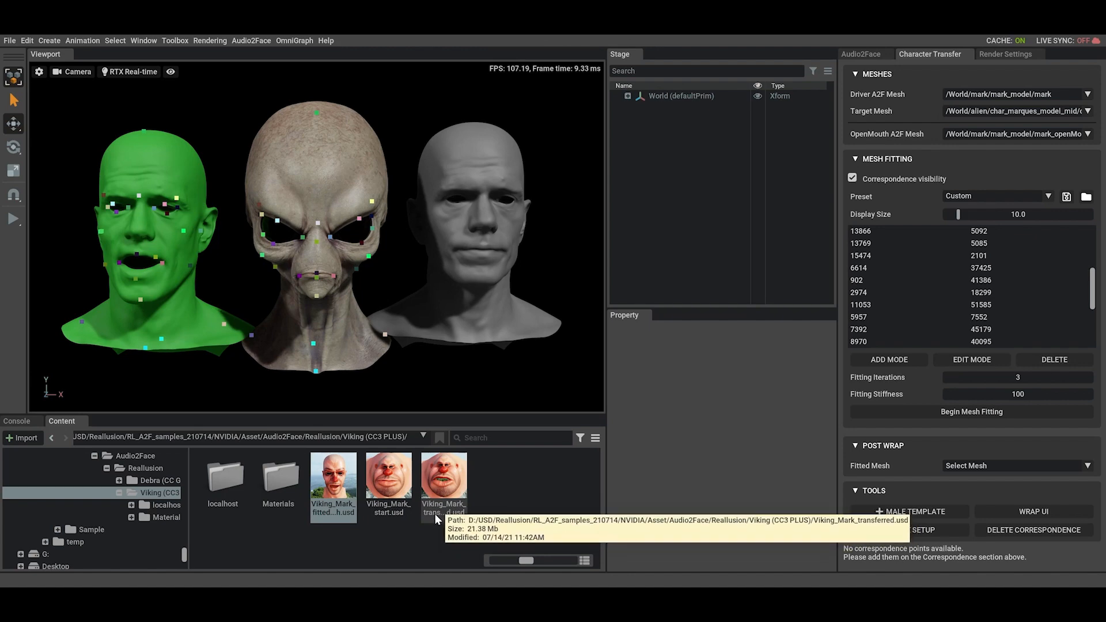
Step: Open the Viking_Mark_transferred.usd sample without saving the alien scene and display its Audio2Face settings
double_click(441, 491)
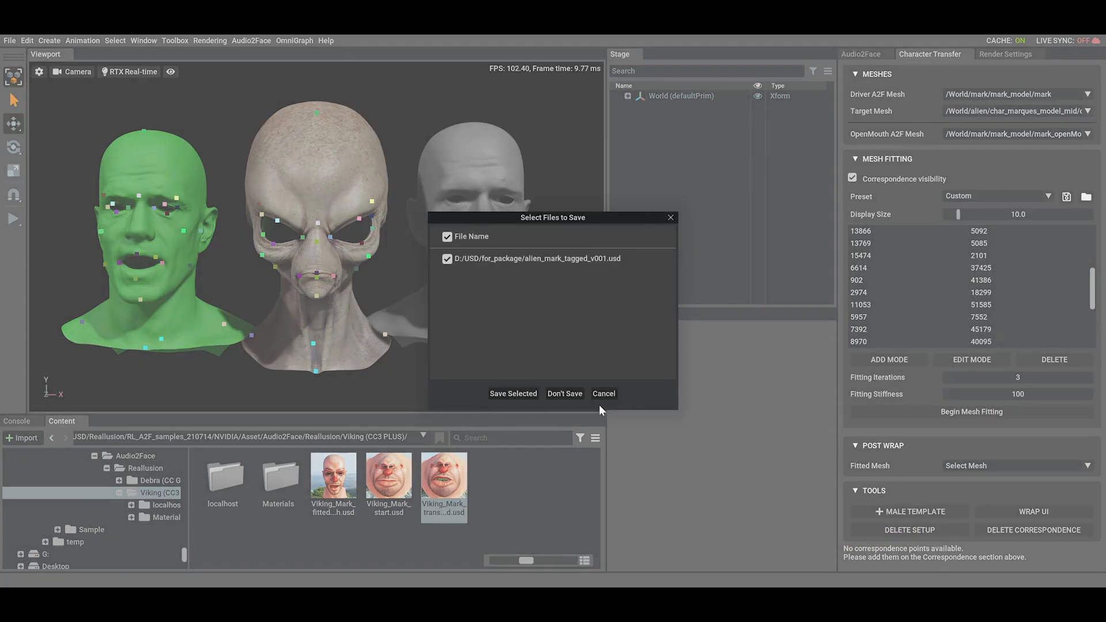
click(578, 395)
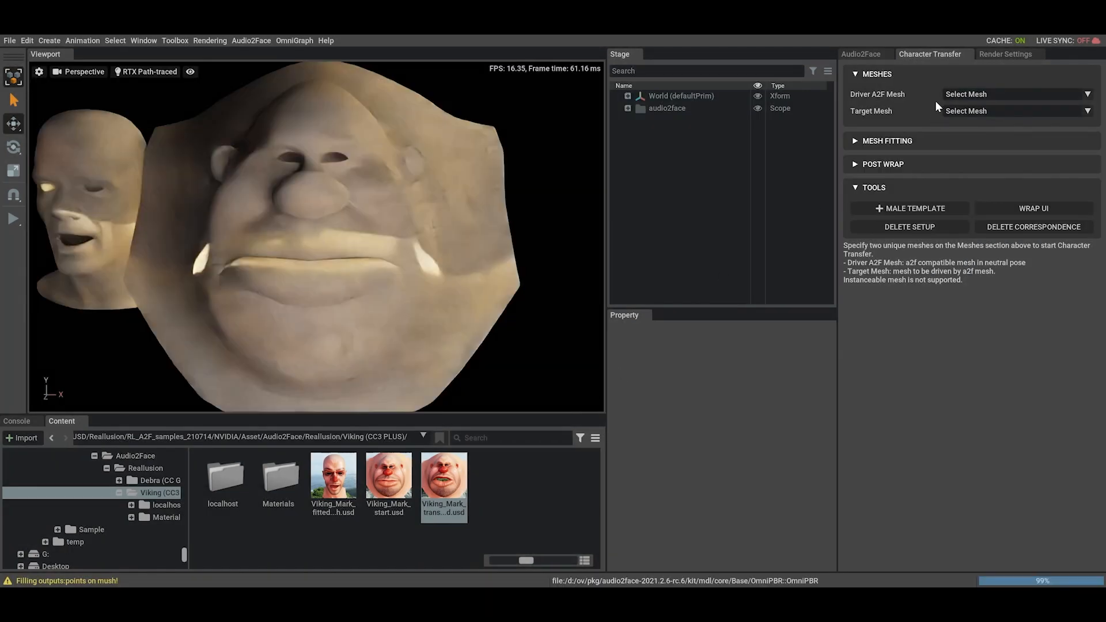
click(858, 54)
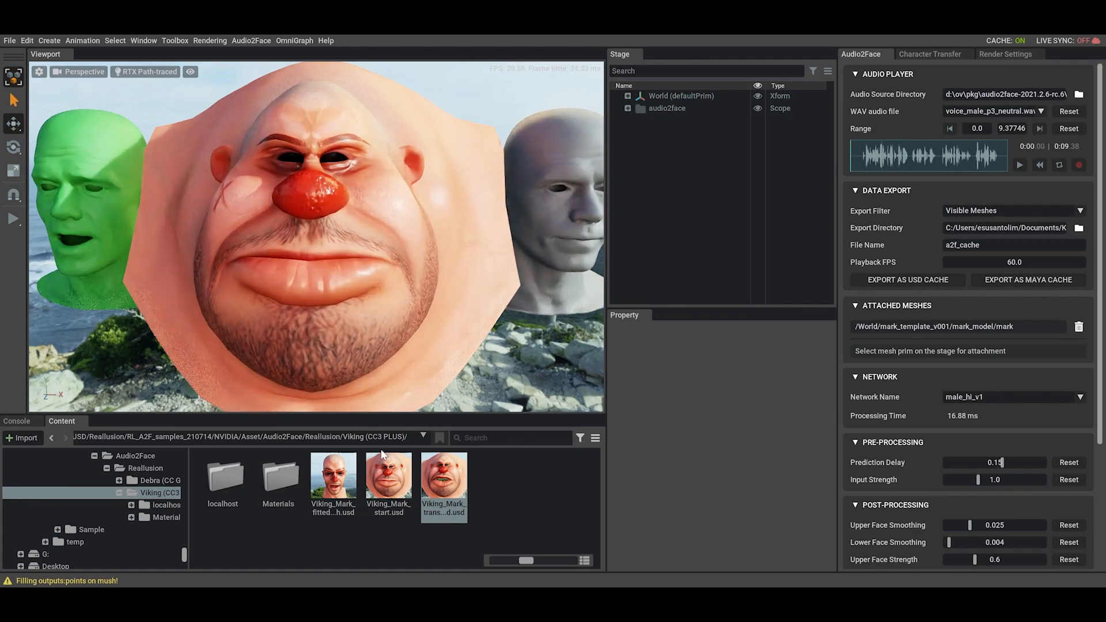
Step: Open the Viking_Mark_start.usd sample without saving the current scene and select the Viking's CC_Base_Body mesh
double_click(393, 487)
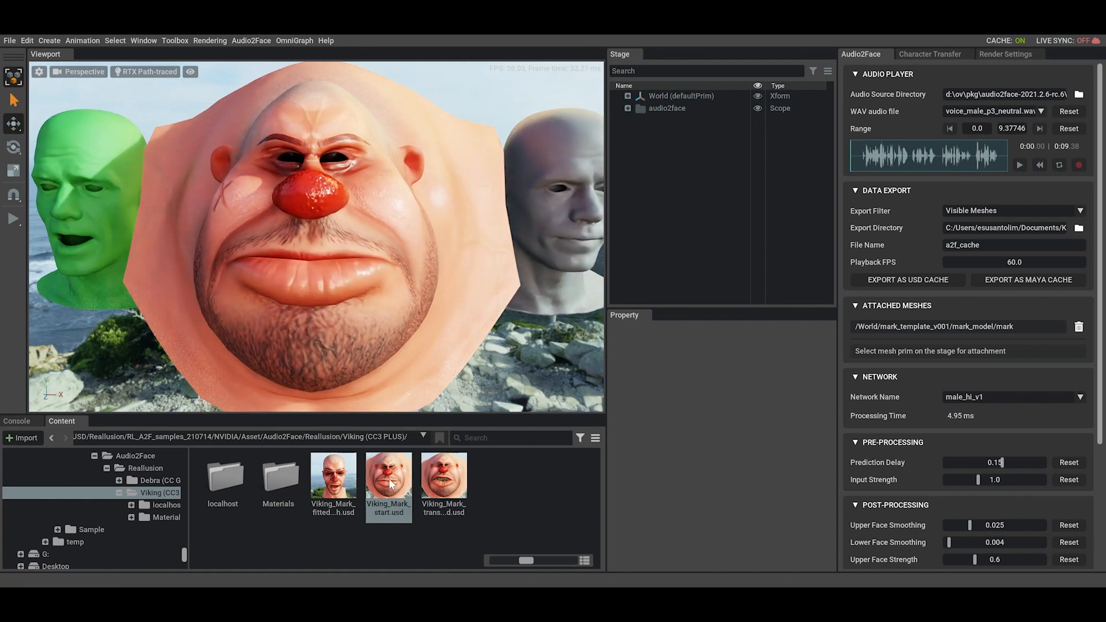
click(564, 393)
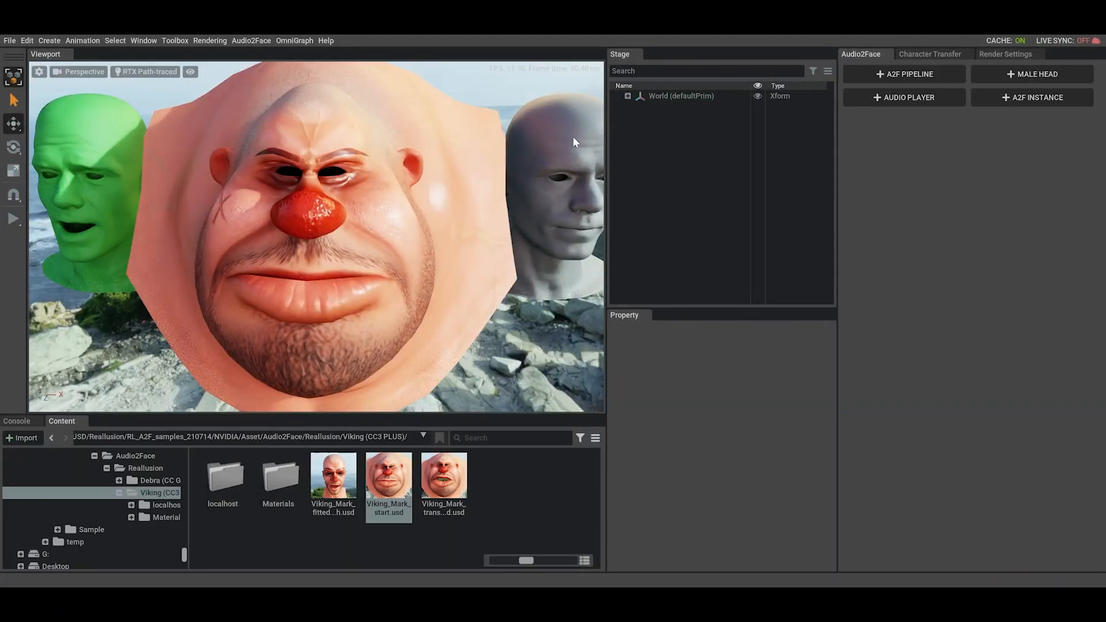
click(470, 139)
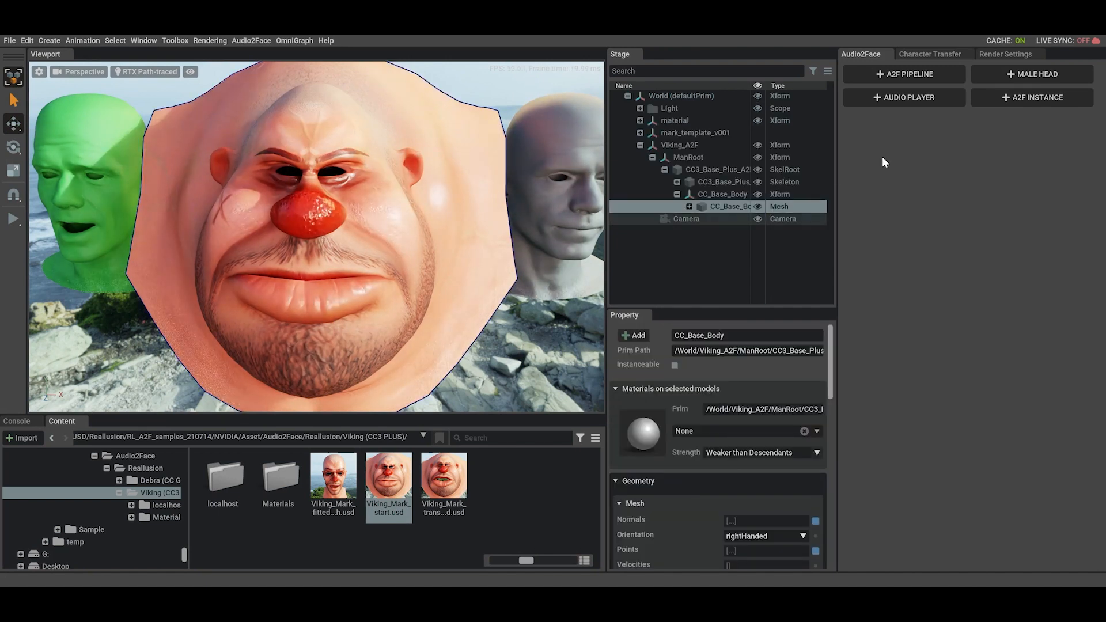
Step: For Character Transfer, assign mark_template_v001/mark_model/mark as the Driver A2F Mesh and the Viking's CC_Base_Body as the Target Mesh
click(925, 53)
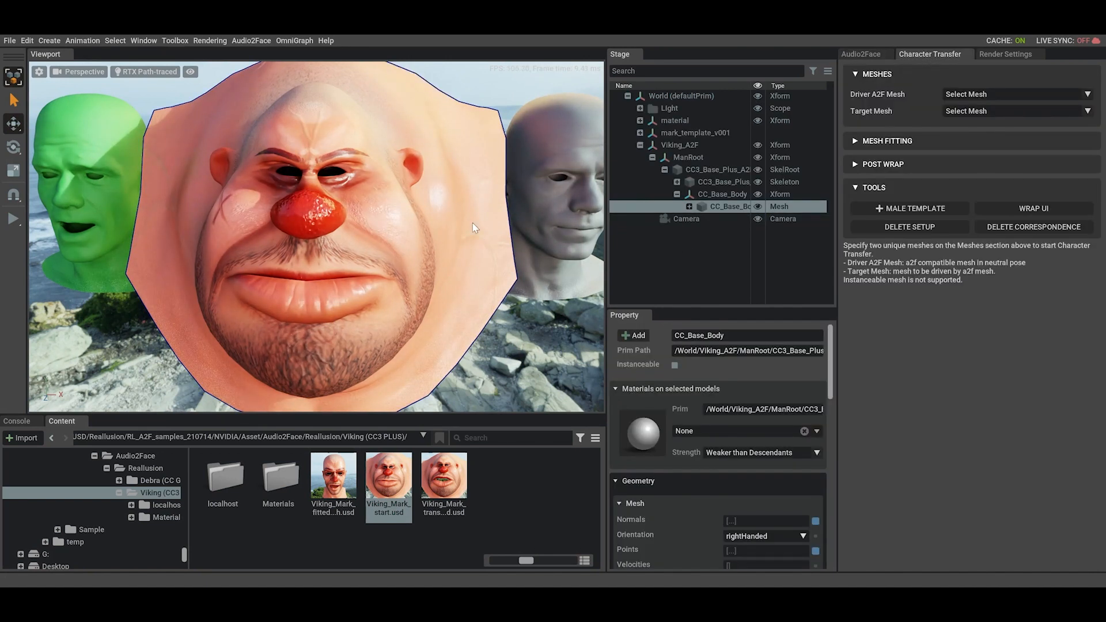
click(1011, 95)
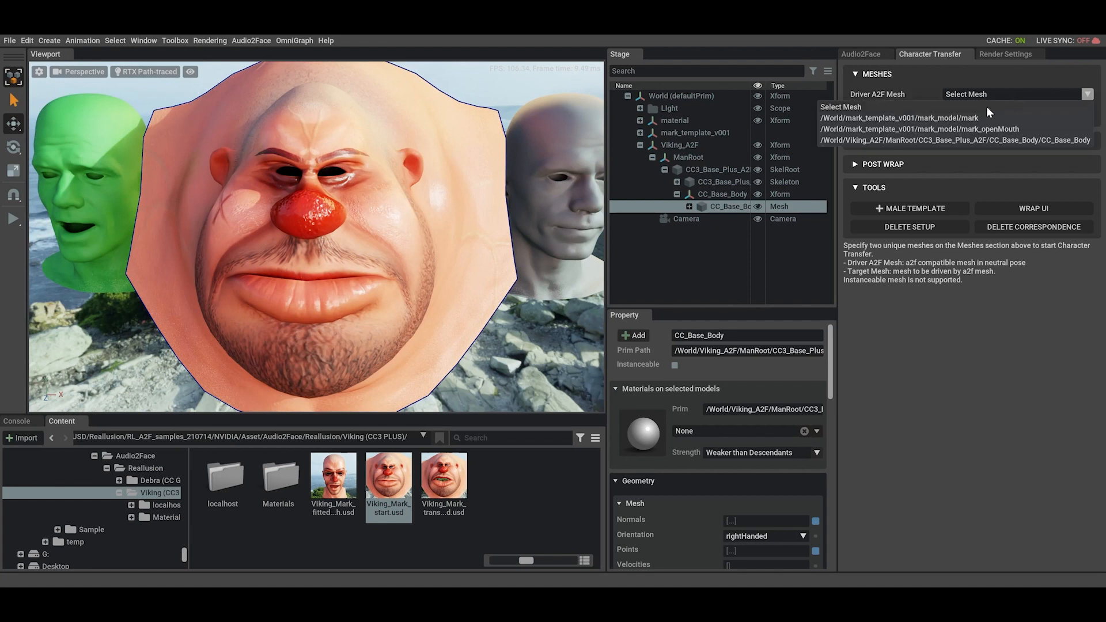
click(980, 119)
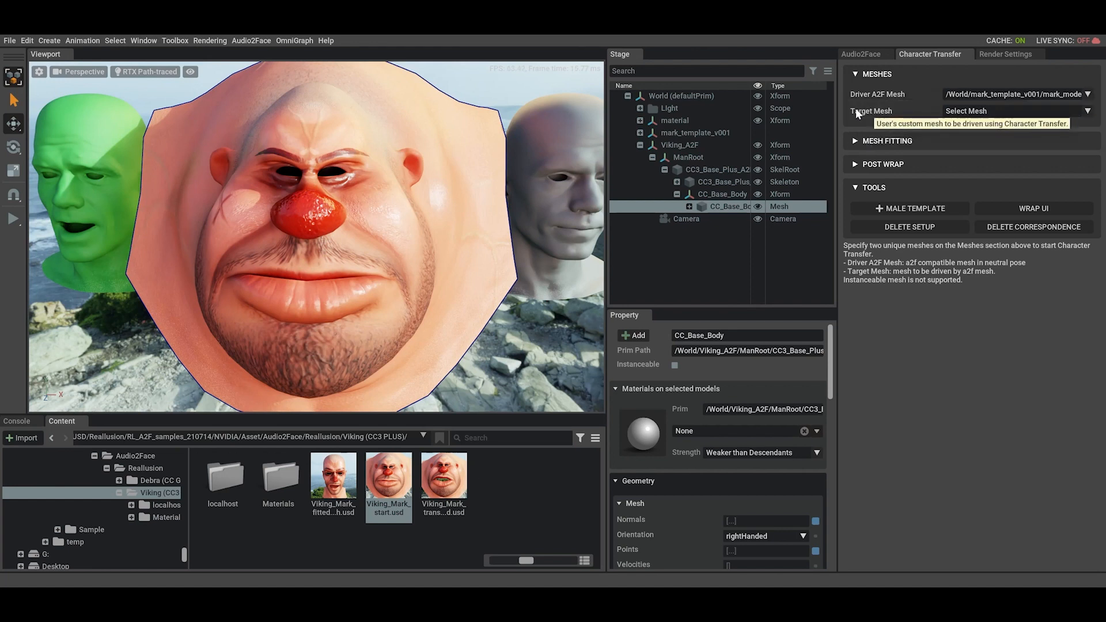
click(1009, 110)
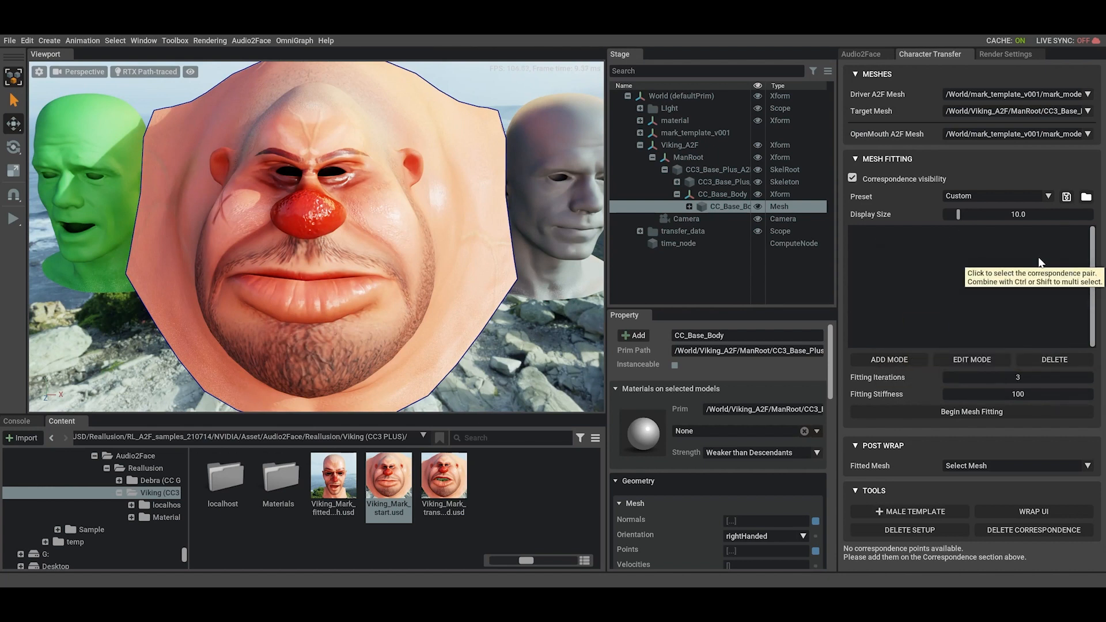
Step: Load the Reallusion CC3 Plus mesh fitting preset together with its premade fitted mesh points
click(1049, 196)
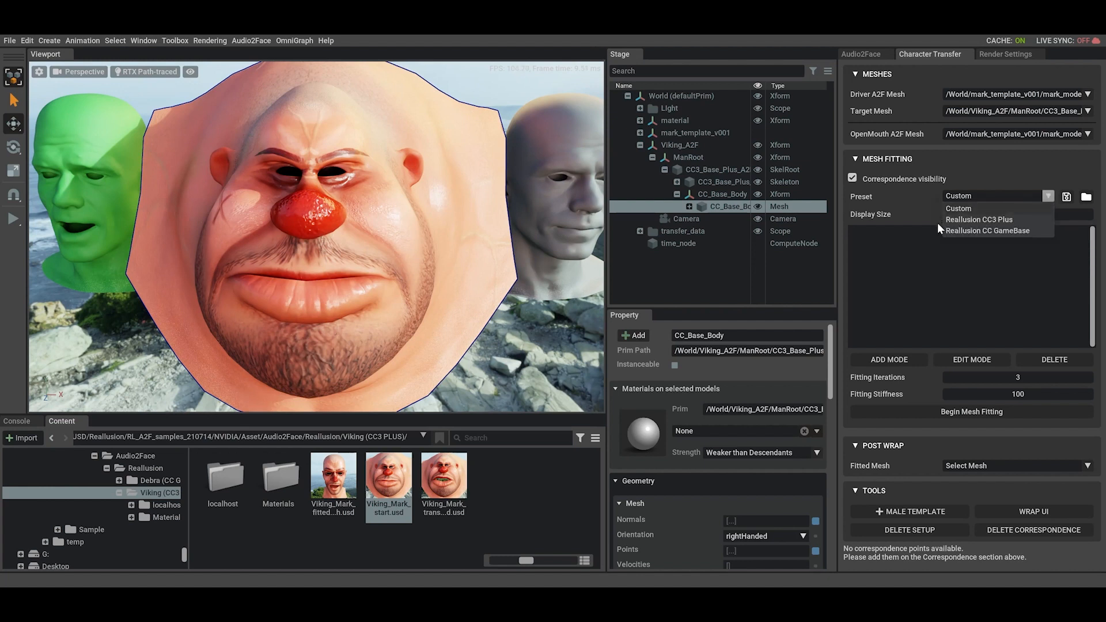
click(1005, 221)
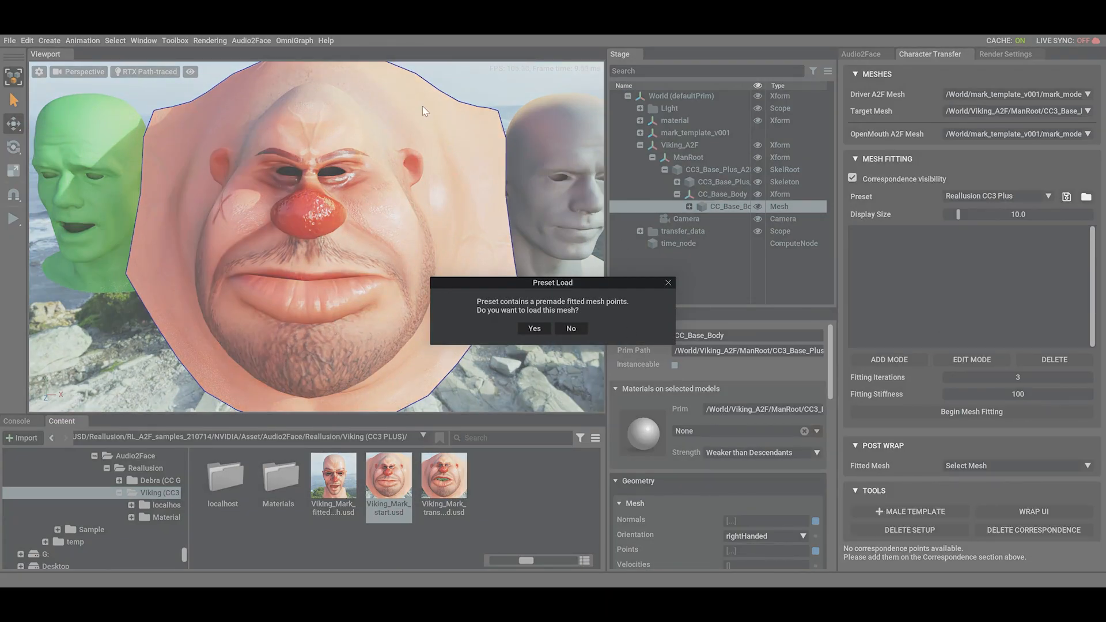
click(535, 329)
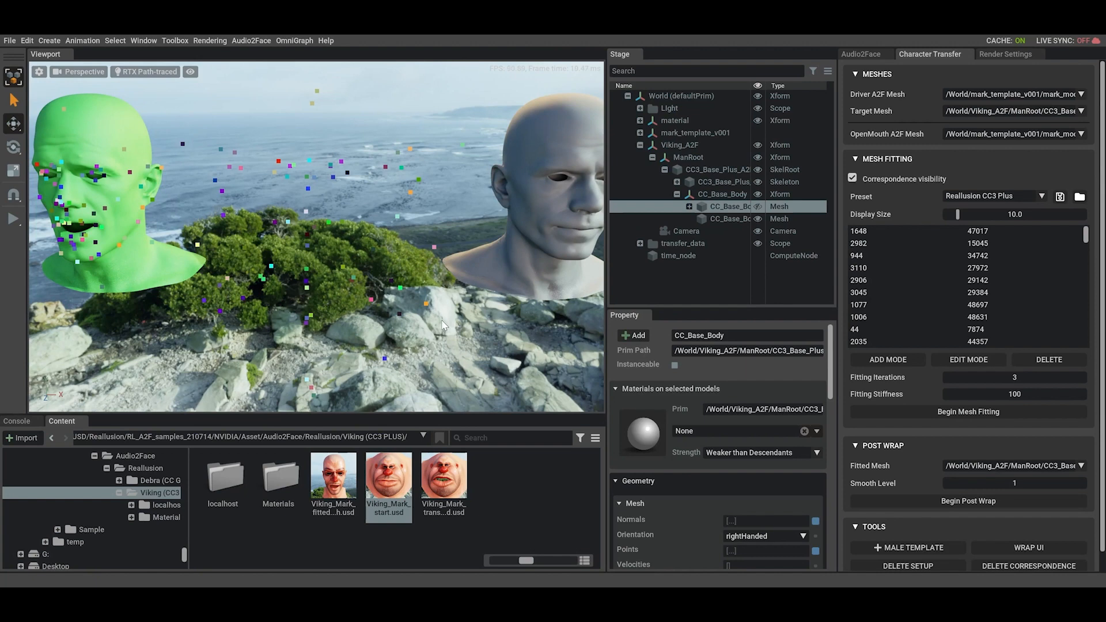
Step: Examine the loaded fitted mesh and correspondence points around the heads, and review the available Mesh Fitting presets
scroll(494, 270, down, 10)
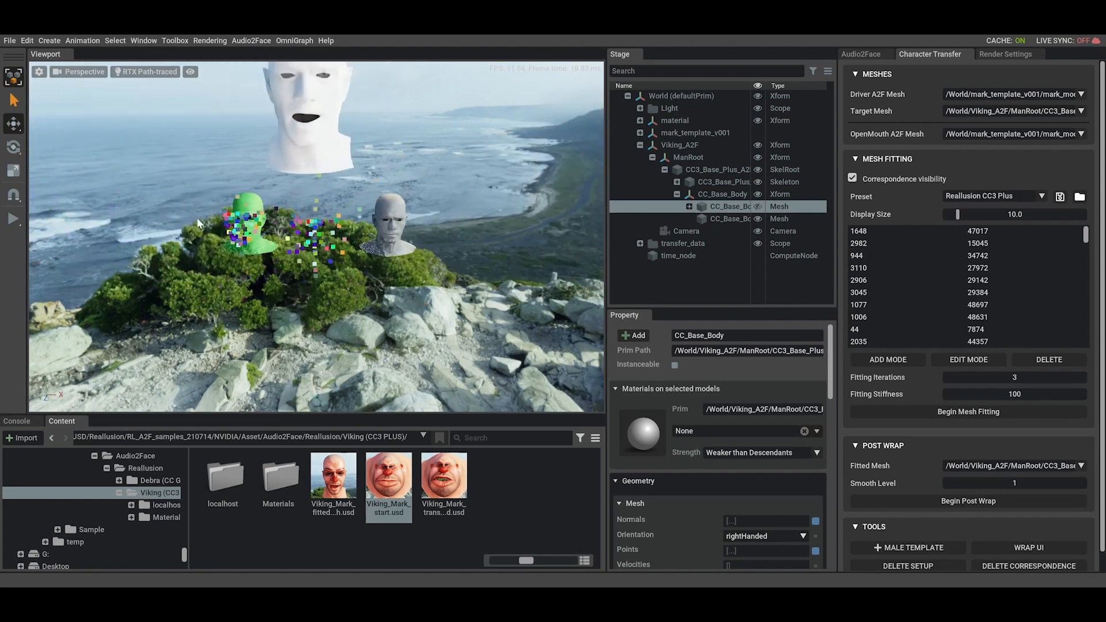
scroll(197, 219, down, 3)
middle_drag(416, 226, 400, 254)
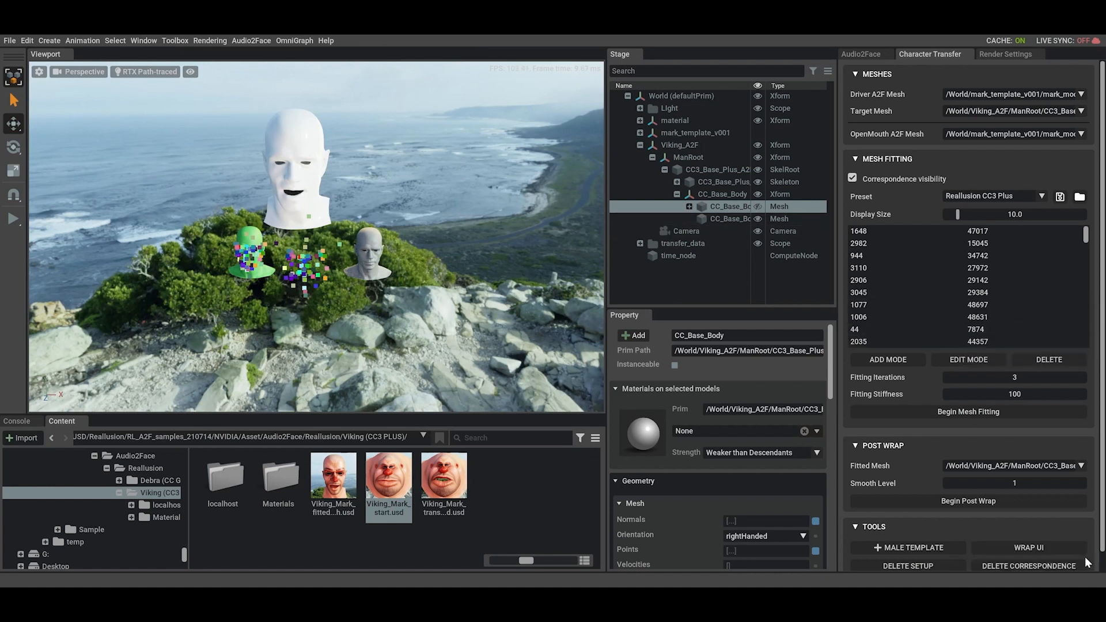
alt+drag(303, 265, 292, 248)
scroll(292, 248, up, 3)
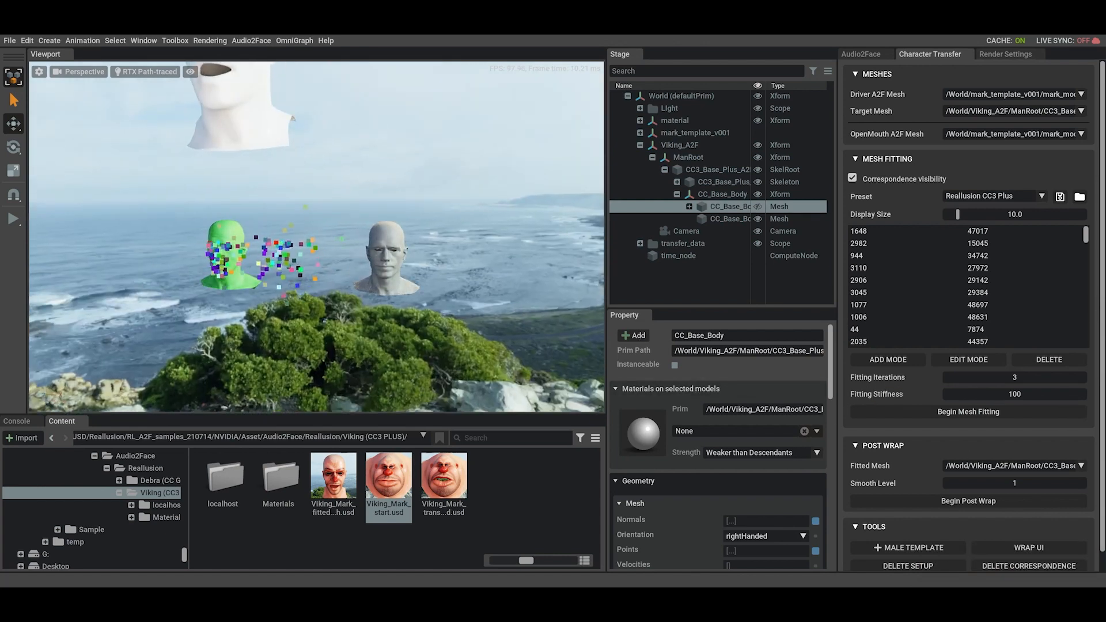
click(1041, 197)
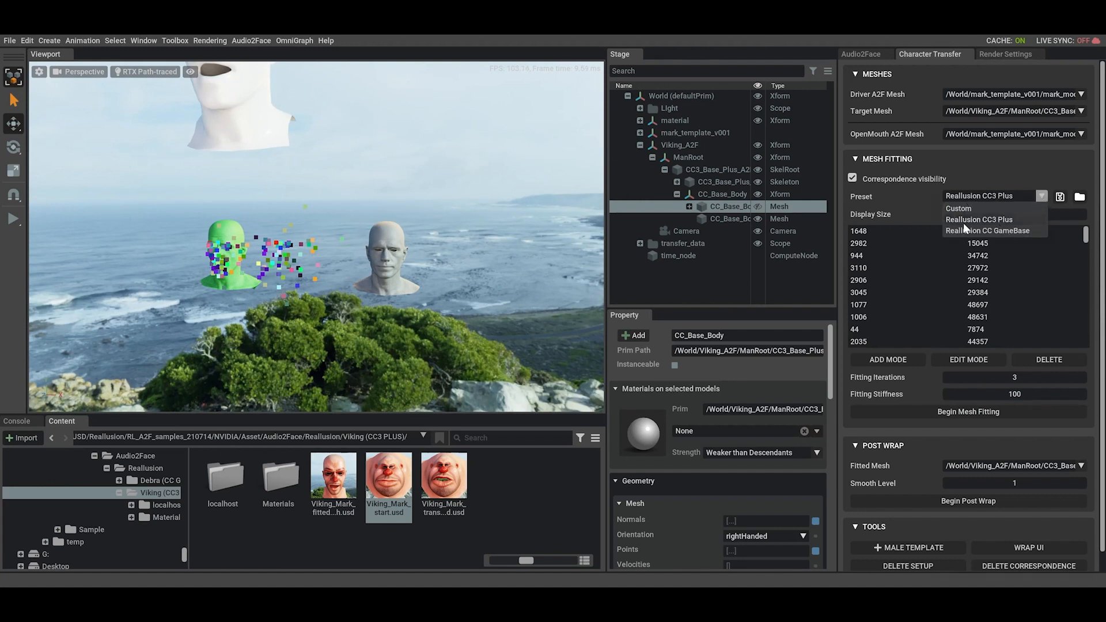